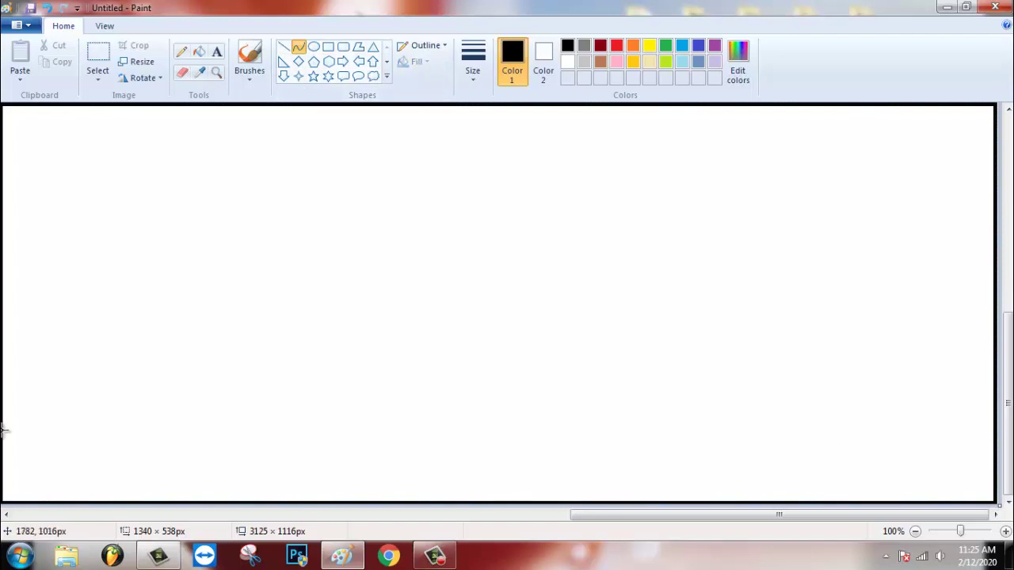
Draw a long black curve rising across the full canvas width and a second curve bending around the lower-right corner as road edges.
{"action": "left_click_drag", "start_coordinate": [2, 427], "coordinate": [994, 270]}
{"action": "mouse_move", "coordinate": [249, 319]}
{"action": "left_mouse_down"}
{"action": "mouse_move", "coordinate": [321, 302]}
{"action": "mouse_move", "coordinate": [167, 321]}
{"action": "mouse_move", "coordinate": [399, 298]}
{"action": "left_mouse_up"}
{"action": "left_click_drag", "start_coordinate": [994, 315], "coordinate": [758, 502]}
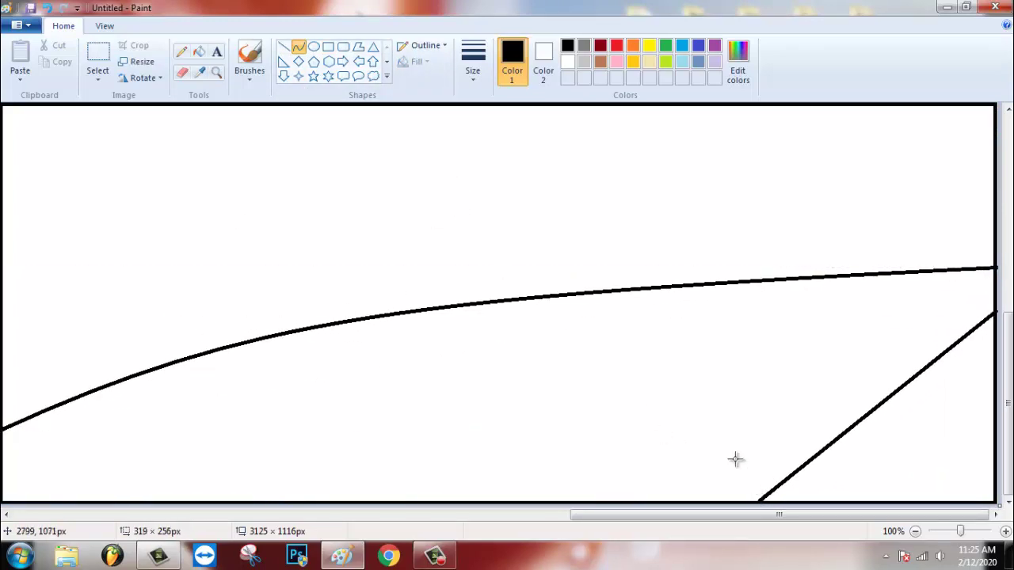
{"action": "left_click_drag", "start_coordinate": [681, 428], "coordinate": [672, 398]}
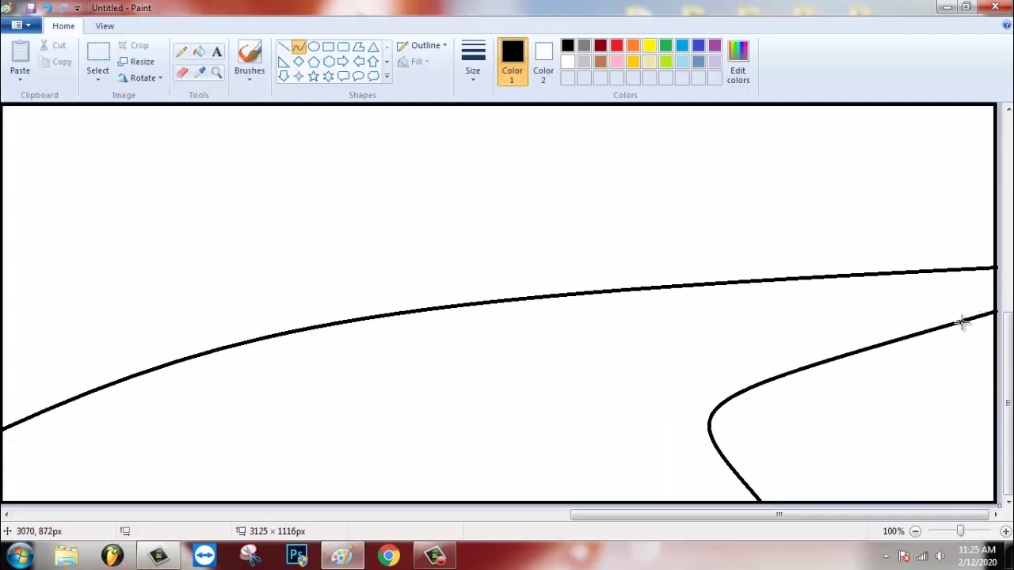
Draw a parallel curve just outside the corner bend and another just beneath the long upper curve, meeting it at the right edge.
{"action": "left_click_drag", "start_coordinate": [995, 296], "coordinate": [759, 501]}
{"action": "left_click_drag", "start_coordinate": [689, 397], "coordinate": [649, 404]}
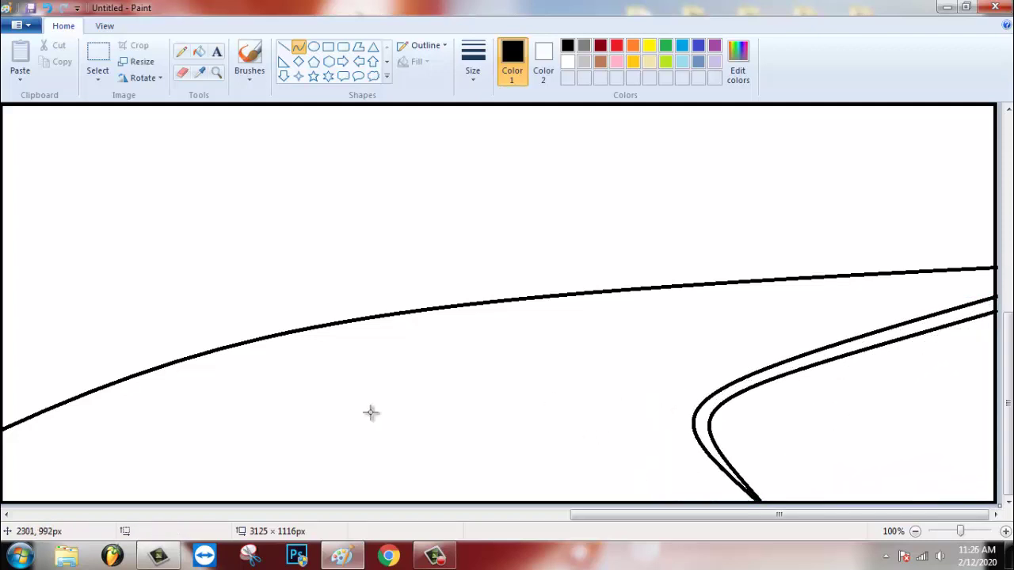
{"action": "left_click_drag", "start_coordinate": [6, 456], "coordinate": [994, 269]}
{"action": "left_click_drag", "start_coordinate": [602, 319], "coordinate": [276, 330]}
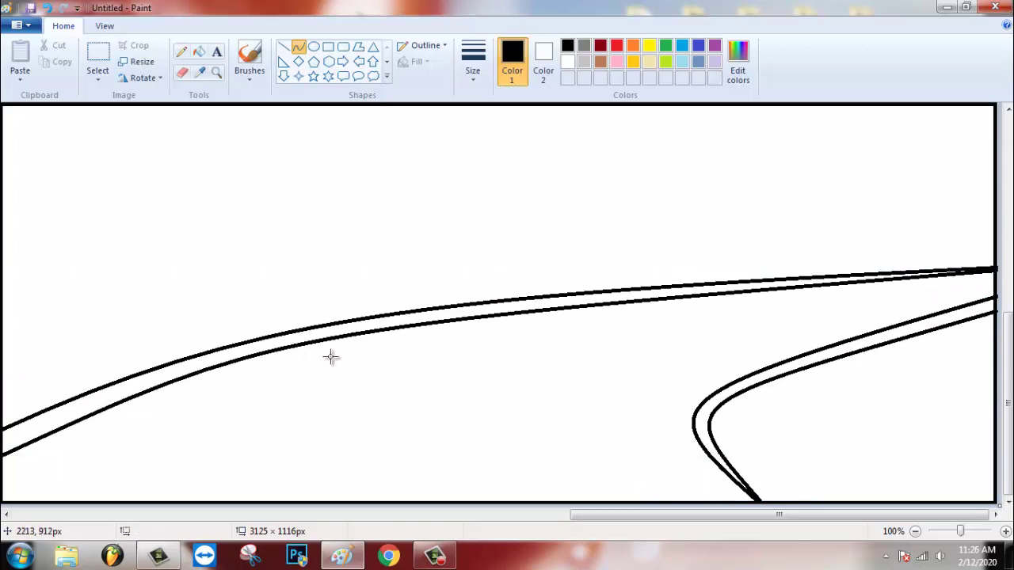
{"action": "left_click_drag", "start_coordinate": [4, 480], "coordinate": [995, 267]}
{"action": "left_click_drag", "start_coordinate": [289, 360], "coordinate": [293, 342]}
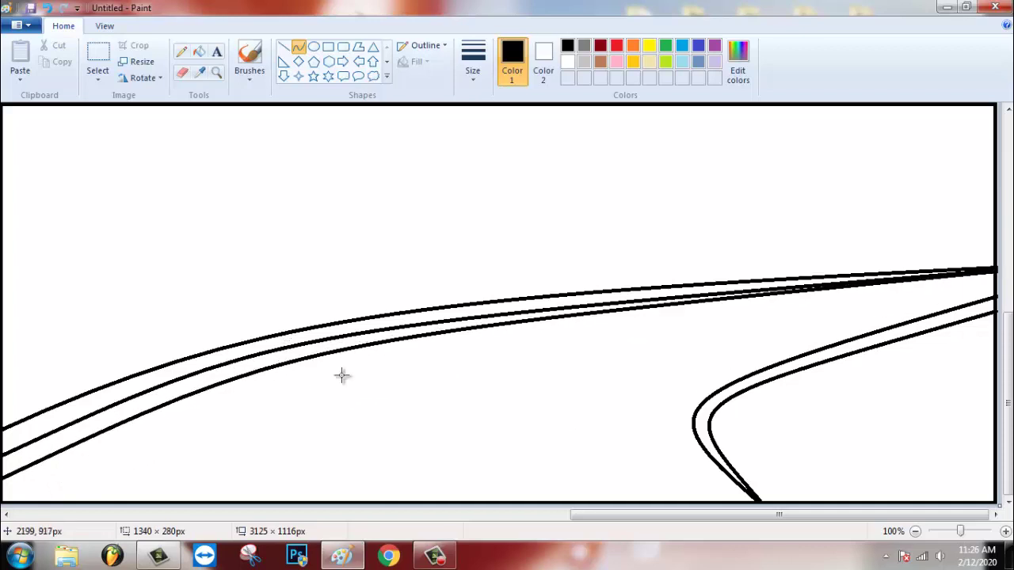
{"action": "left_click", "coordinate": [354, 393]}
{"action": "key", "text": "ctrl+z"}
Draw a third long curve about 1350 × 280 px beneath the other two, bent to follow them and meeting them at the right edge.
{"action": "left_click_drag", "start_coordinate": [3, 479], "coordinate": [1001, 271]}
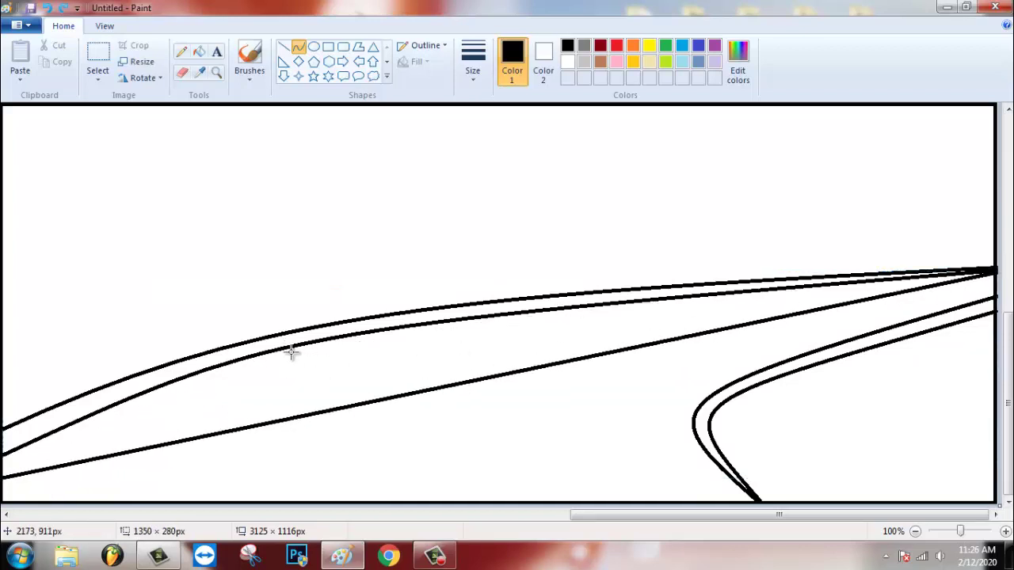
{"action": "mouse_move", "coordinate": [292, 353]}
{"action": "left_mouse_down"}
{"action": "mouse_move", "coordinate": [261, 348]}
{"action": "mouse_move", "coordinate": [279, 350]}
{"action": "left_mouse_up"}
{"action": "left_click", "coordinate": [280, 351]}
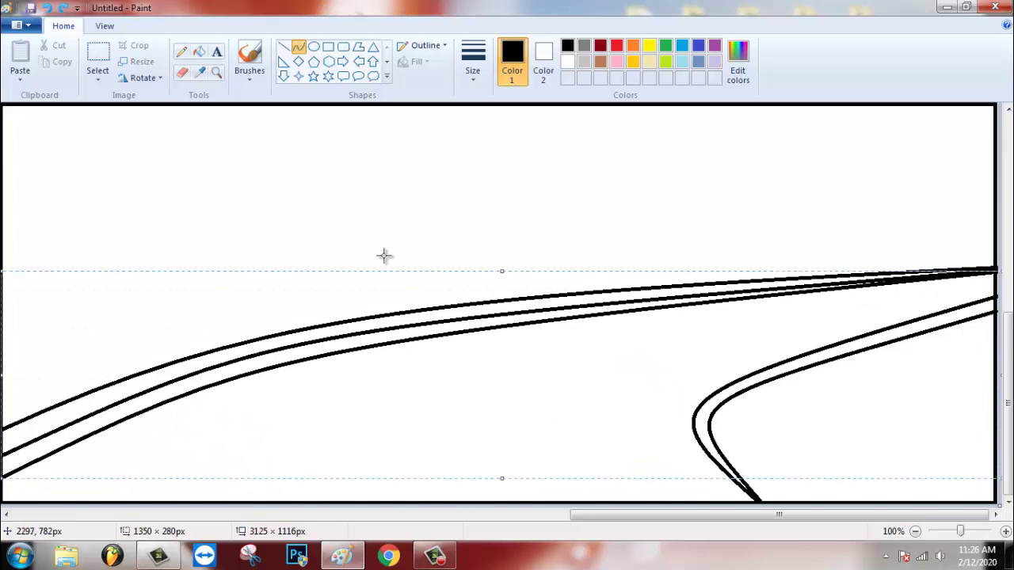
{"action": "left_click", "coordinate": [393, 282]}
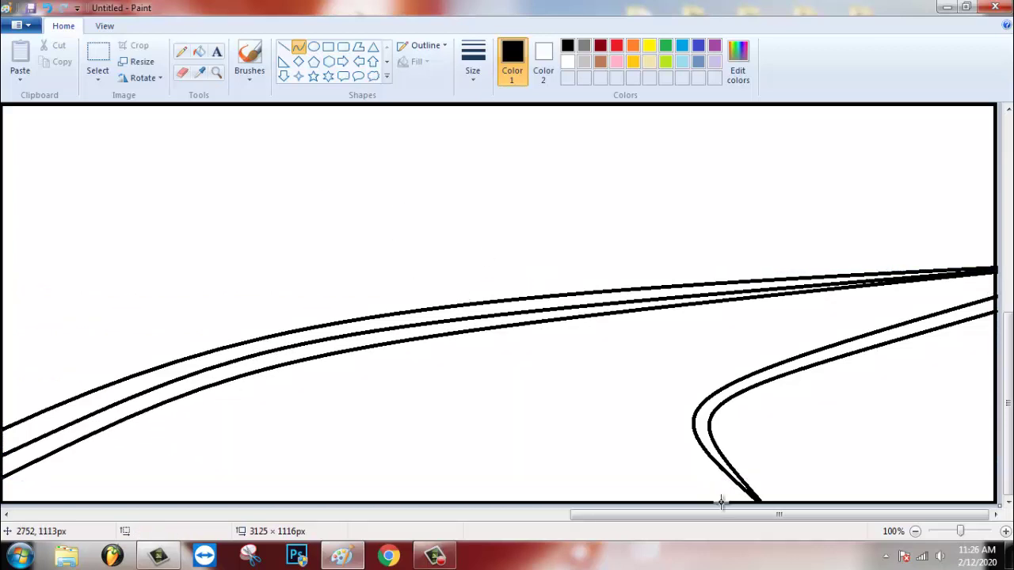
Draw a third bend curve outside the corner pair, from the bottom edge to where the middle curve meets the right edge.
{"action": "mouse_move", "coordinate": [721, 500]}
{"action": "left_mouse_down"}
{"action": "mouse_move", "coordinate": [993, 273]}
{"action": "mouse_move", "coordinate": [993, 296]}
{"action": "left_mouse_up"}
{"action": "mouse_move", "coordinate": [690, 380]}
{"action": "left_mouse_down"}
{"action": "mouse_move", "coordinate": [636, 389]}
{"action": "mouse_move", "coordinate": [647, 412]}
{"action": "mouse_move", "coordinate": [637, 394]}
{"action": "left_mouse_up"}
{"action": "left_click", "coordinate": [591, 376]}
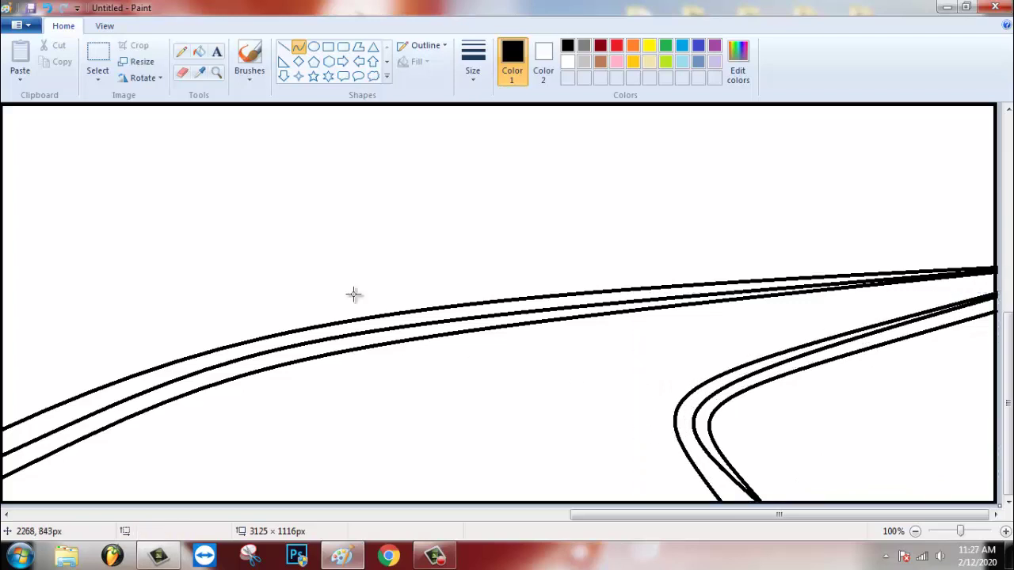
Mix a dark navy blue with RGB 0, 30, 60 and fill the road area between the two sets of curves.
{"action": "left_click", "coordinate": [199, 51]}
{"action": "left_click", "coordinate": [698, 63]}
{"action": "left_click", "coordinate": [739, 65]}
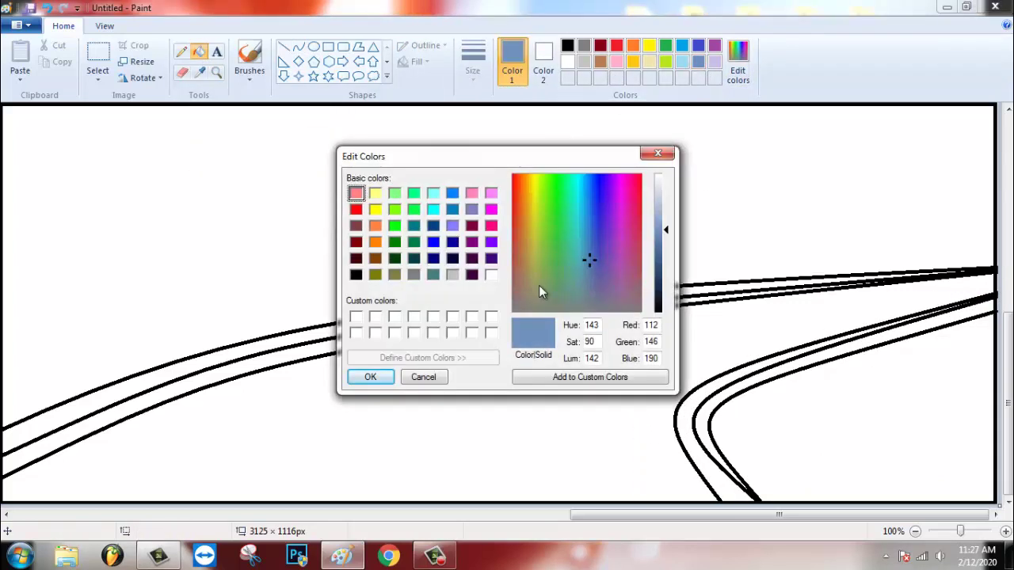
{"action": "left_click", "coordinate": [433, 258]}
{"action": "left_click", "coordinate": [433, 275]}
{"action": "left_click", "coordinate": [433, 225]}
{"action": "left_click", "coordinate": [663, 296]}
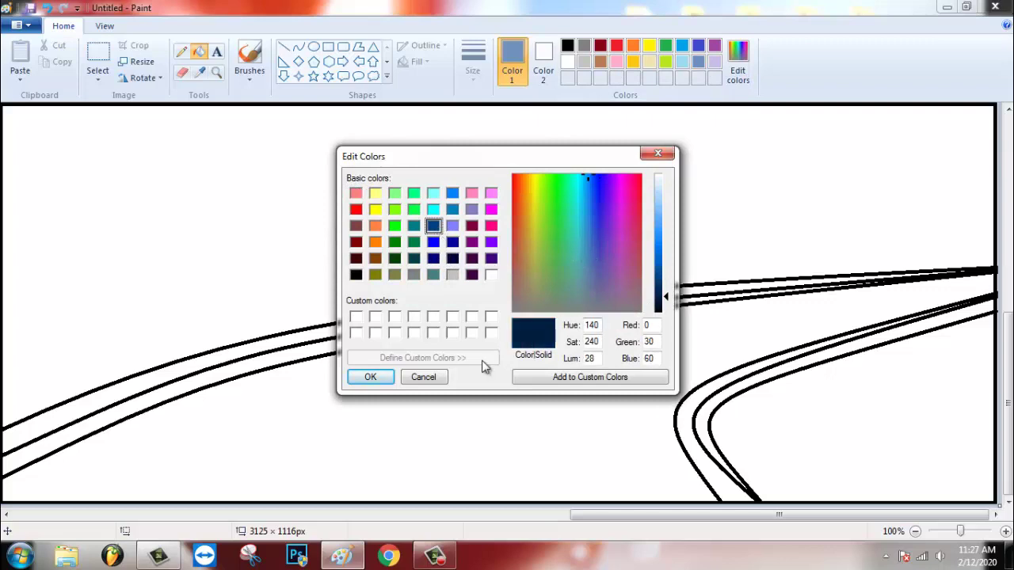
{"action": "left_click", "coordinate": [370, 377]}
{"action": "left_click", "coordinate": [419, 362]}
Darken the fill colour to RGB 0, 17, 34 and refill the road area with it.
{"action": "left_click", "coordinate": [734, 80]}
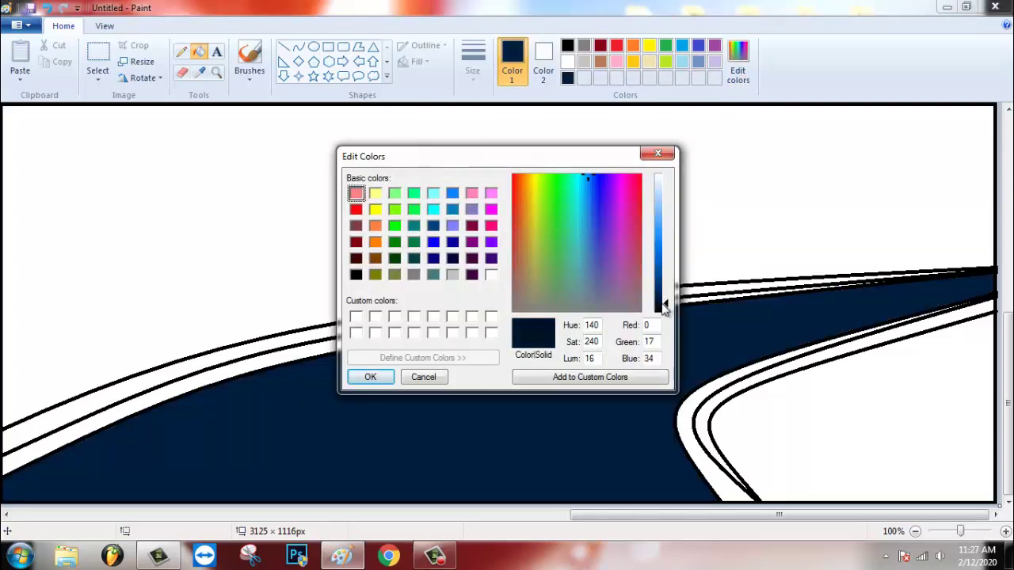
{"action": "left_click", "coordinate": [370, 378]}
{"action": "left_click", "coordinate": [405, 369]}
Mix another dark navy shade and fill the road, the upper border strip and the inner strip of the corner bend.
{"action": "left_click", "coordinate": [738, 83]}
{"action": "left_click", "coordinate": [370, 377]}
{"action": "left_click", "coordinate": [399, 344]}
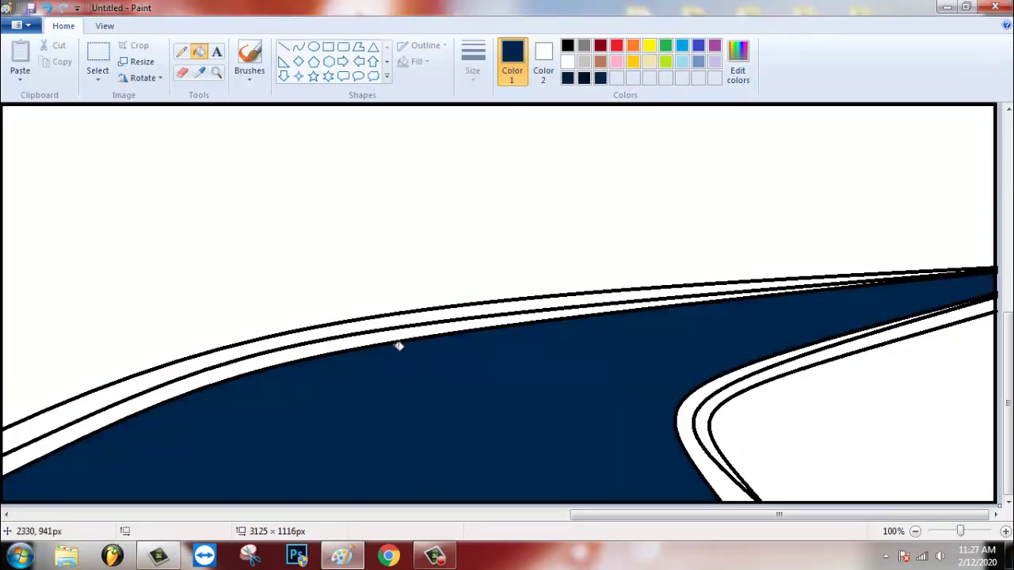
{"action": "left_click", "coordinate": [548, 296]}
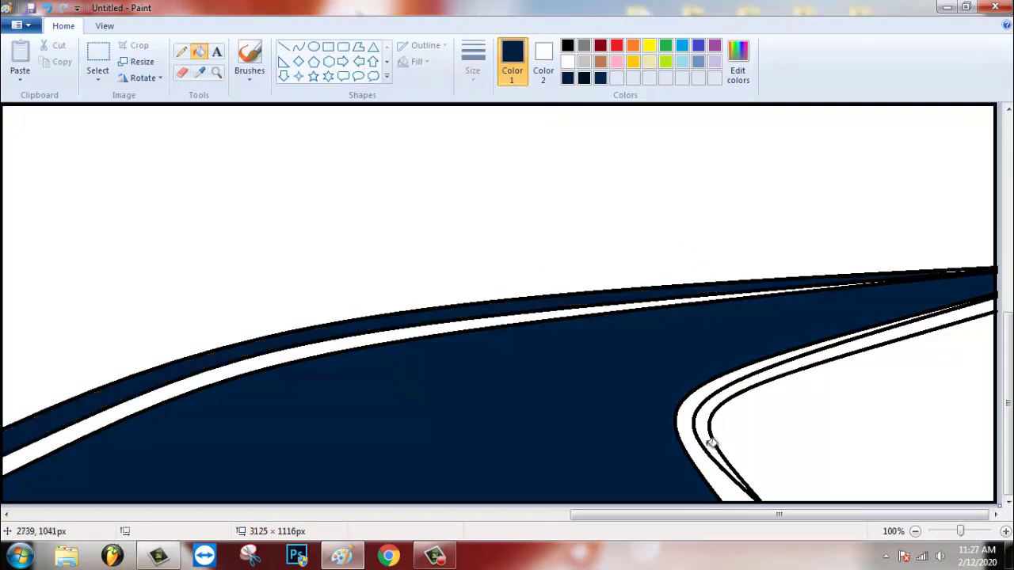
{"action": "left_click", "coordinate": [711, 420]}
Touch up the narrow tips of the white road strips near the right edge with the Pencil in white.
{"action": "left_click", "coordinate": [181, 52]}
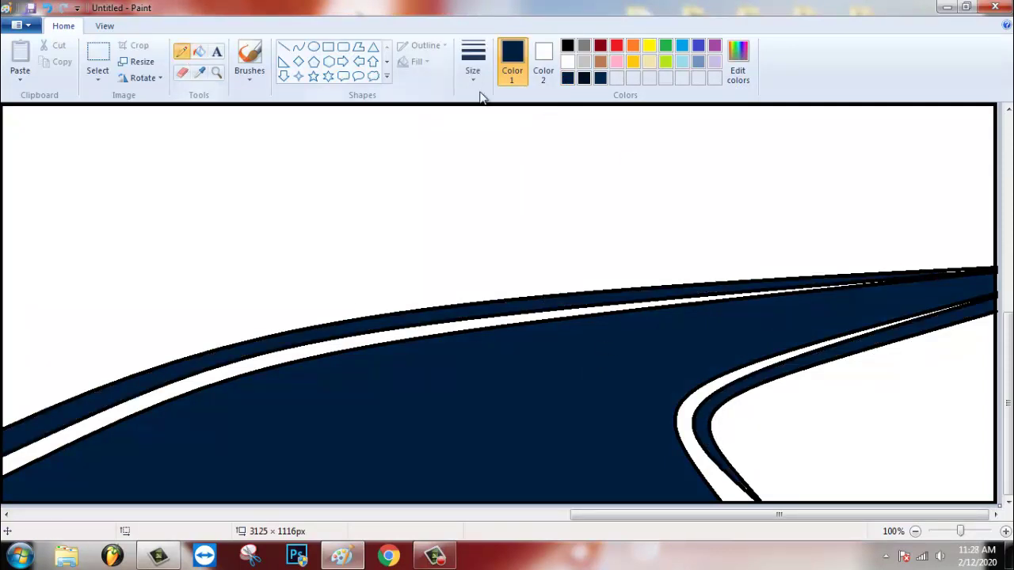
{"action": "left_click", "coordinate": [567, 61]}
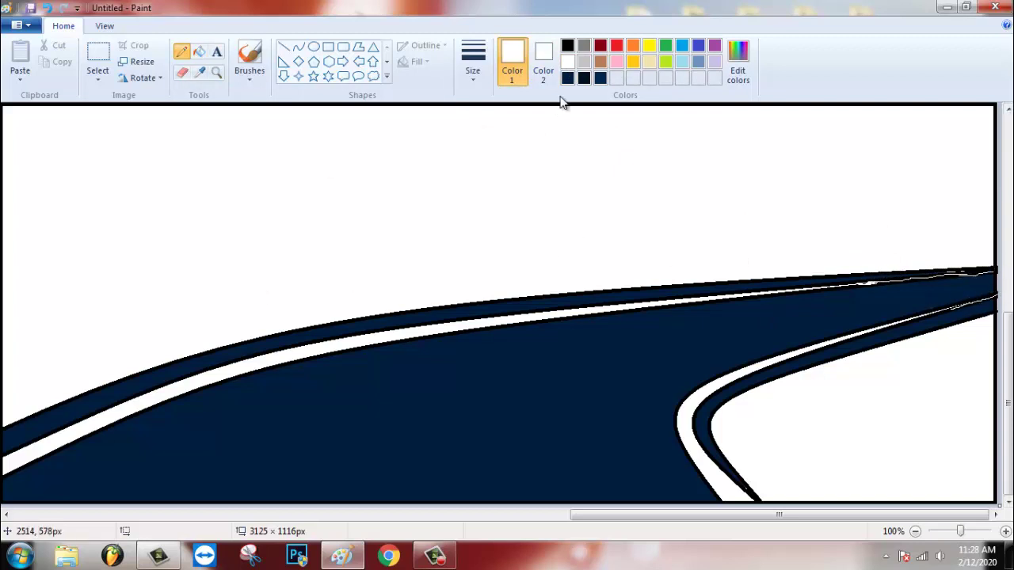
Draw a black curve about 1339 × 127 px above the road, arching from the left edge to the right edge of the canvas.
{"action": "left_click", "coordinate": [567, 45]}
{"action": "left_click", "coordinate": [298, 46]}
{"action": "left_click_drag", "start_coordinate": [4, 349], "coordinate": [990, 236]}
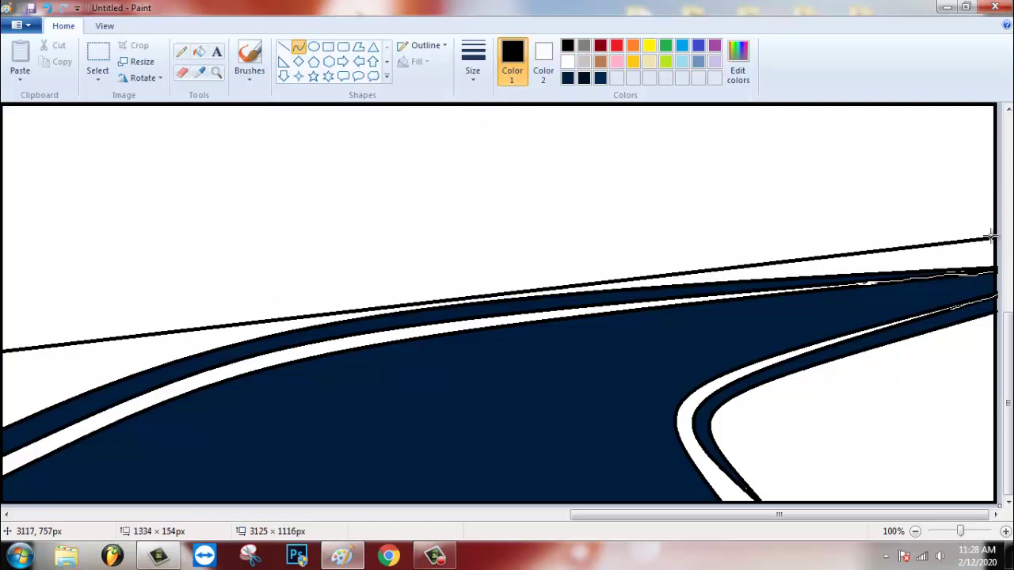
{"action": "left_click_drag", "start_coordinate": [331, 285], "coordinate": [262, 222]}
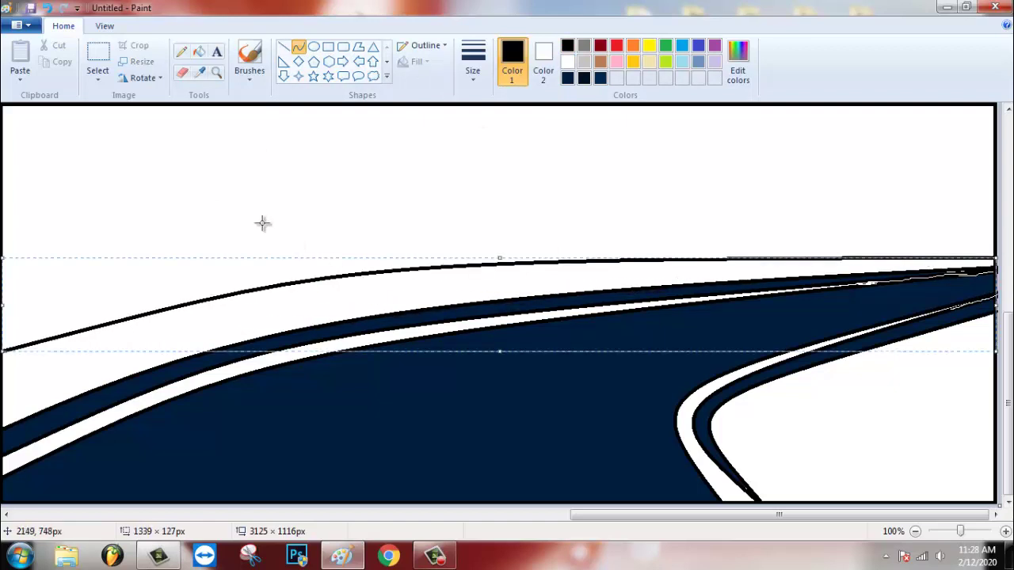
{"action": "left_click", "coordinate": [262, 223]}
Draw two more black curves closely above the rail line, converging at the right edge of the canvas.
{"action": "left_click_drag", "start_coordinate": [3, 329], "coordinate": [994, 255]}
{"action": "left_click_drag", "start_coordinate": [389, 243], "coordinate": [393, 241]}
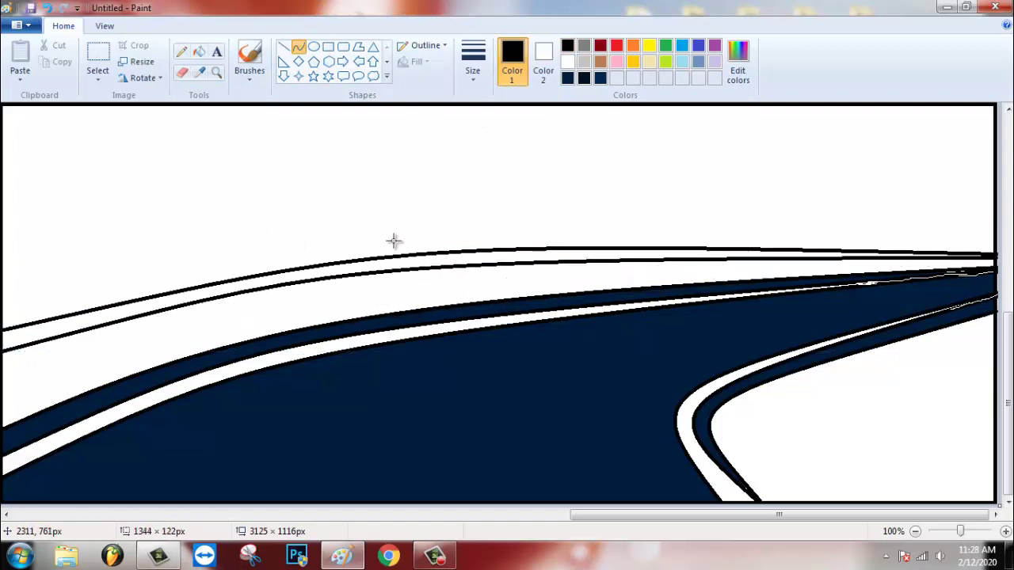
{"action": "left_click", "coordinate": [393, 240]}
{"action": "left_click_drag", "start_coordinate": [3, 319], "coordinate": [995, 255]}
{"action": "left_click_drag", "start_coordinate": [453, 246], "coordinate": [430, 231]}
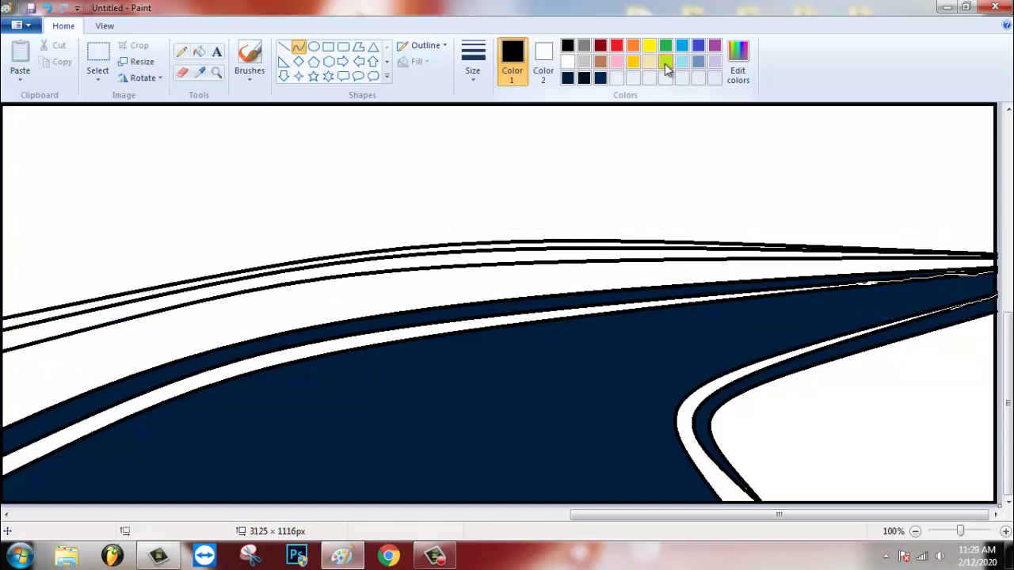
Fill the thin upper rail strip with a custom pale yellow-green and the wider strip below it with light tan.
{"action": "left_click", "coordinate": [737, 60]}
{"action": "left_click", "coordinate": [660, 182]}
{"action": "left_click", "coordinate": [367, 376]}
{"action": "left_click", "coordinate": [199, 51]}
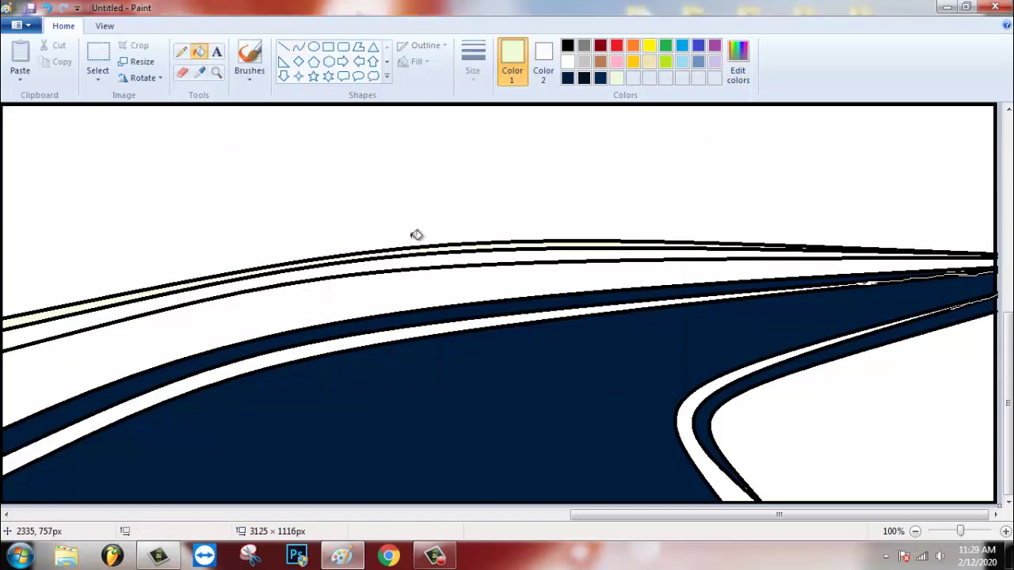
{"action": "left_click", "coordinate": [126, 309]}
Draw a grey rounded-rectangle post about 15 × 96 px between rail and road at the left end, with a 6 × 100 px one beside it.
{"action": "left_click", "coordinate": [343, 46]}
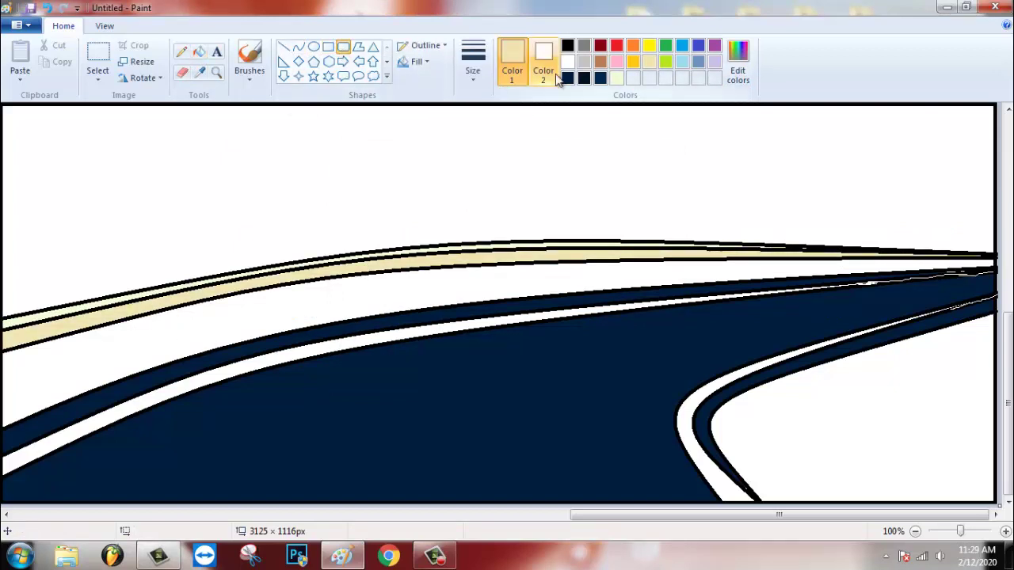
{"action": "left_click", "coordinate": [584, 45]}
{"action": "left_click_drag", "start_coordinate": [16, 347], "coordinate": [27, 419]}
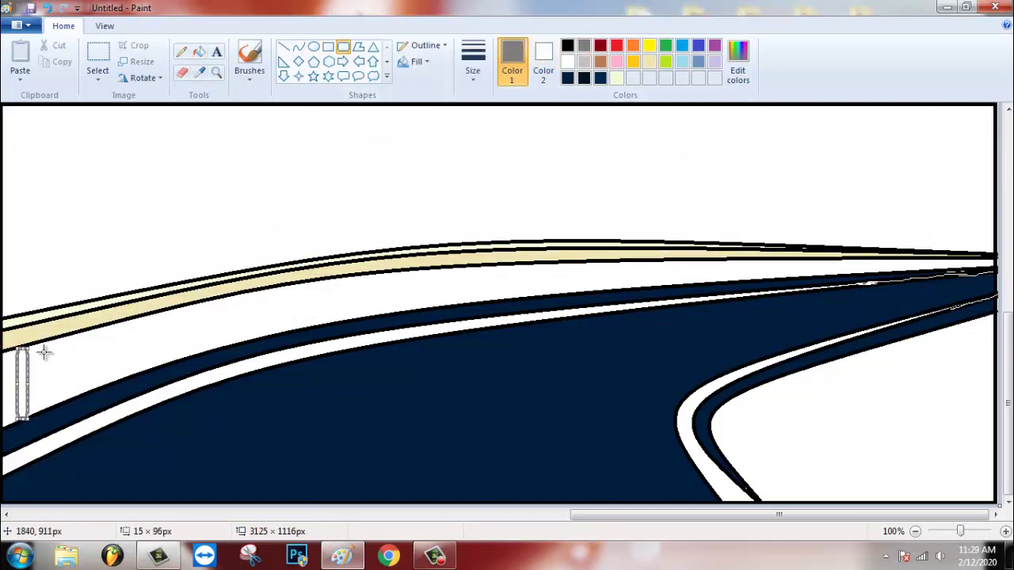
{"action": "left_click_drag", "start_coordinate": [30, 342], "coordinate": [35, 410]}
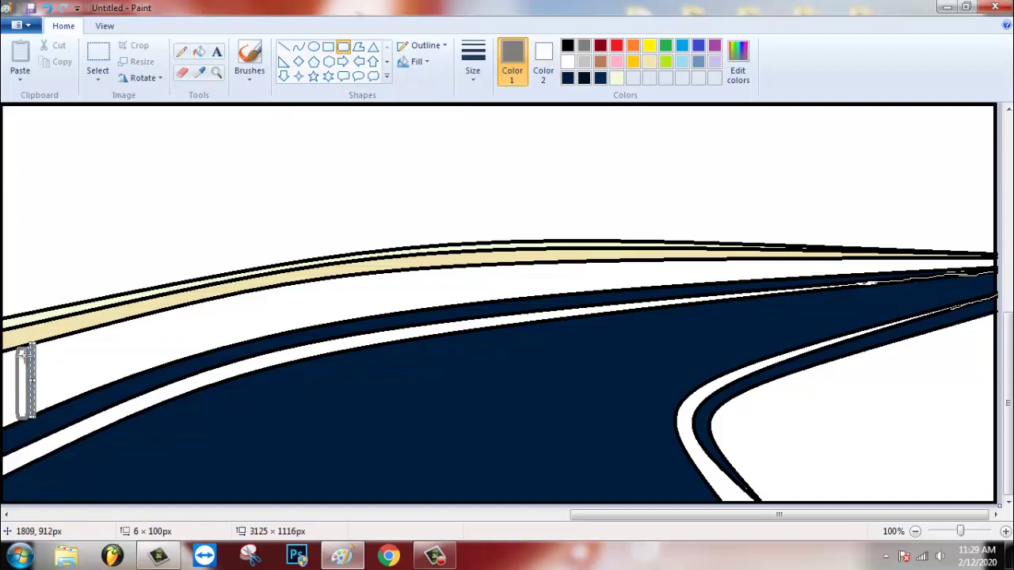
{"action": "left_click", "coordinate": [27, 357]}
Add grey rounded-rectangle posts rightward under the rail, shrinking from about 16 × 80 px to about 15 × 66 px.
{"action": "mouse_move", "coordinate": [57, 336]}
{"action": "left_mouse_down"}
{"action": "mouse_move", "coordinate": [68, 403]}
{"action": "mouse_move", "coordinate": [77, 359]}
{"action": "mouse_move", "coordinate": [71, 402]}
{"action": "left_mouse_up"}
{"action": "left_click", "coordinate": [84, 336]}
{"action": "left_click_drag", "start_coordinate": [99, 325], "coordinate": [110, 386]}
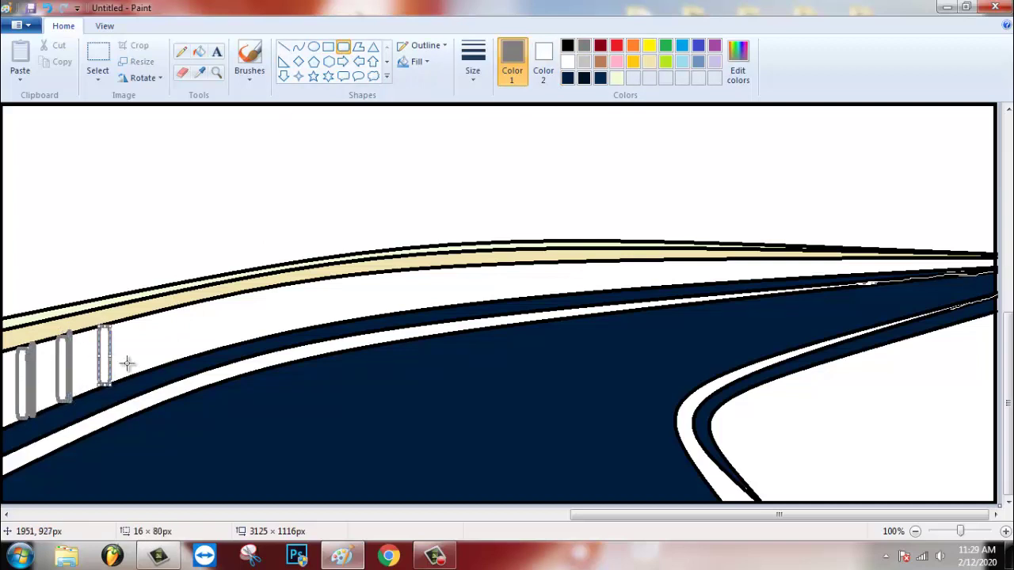
{"action": "left_click_drag", "start_coordinate": [136, 315], "coordinate": [168, 356]}
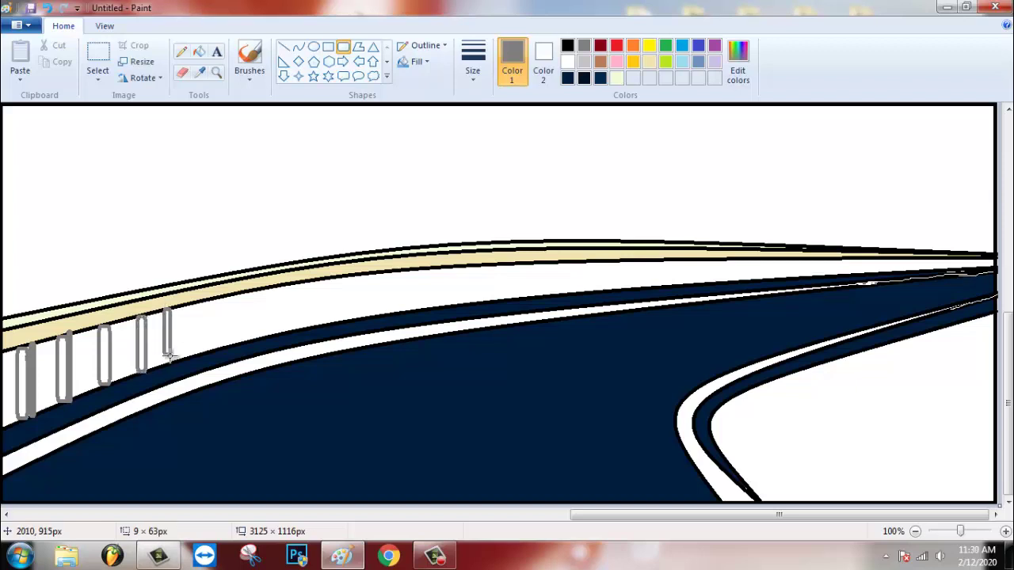
{"action": "left_click_drag", "start_coordinate": [201, 299], "coordinate": [211, 354]}
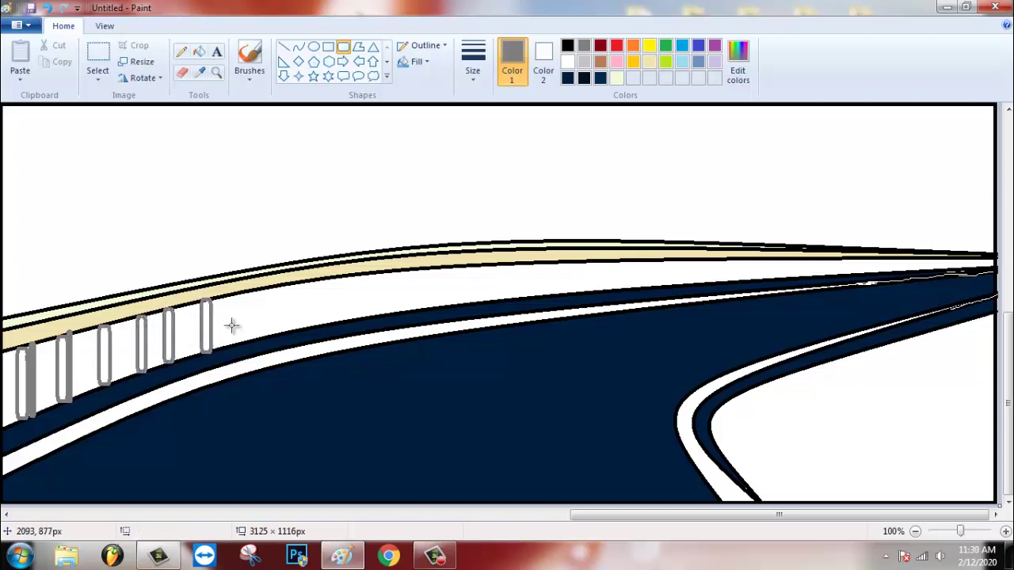
{"action": "left_click_drag", "start_coordinate": [248, 308], "coordinate": [249, 341]}
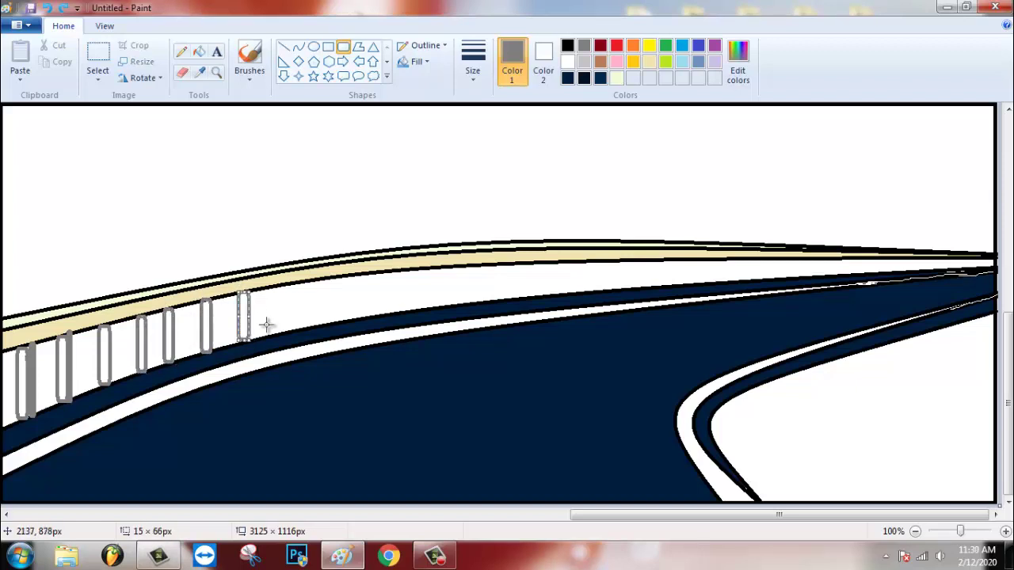
Continue the row with six more grey posts toward the middle of the rail, shrinking to about 14 × 53 px.
{"action": "left_click_drag", "start_coordinate": [266, 289], "coordinate": [277, 336]}
{"action": "left_click_drag", "start_coordinate": [299, 278], "coordinate": [310, 327]}
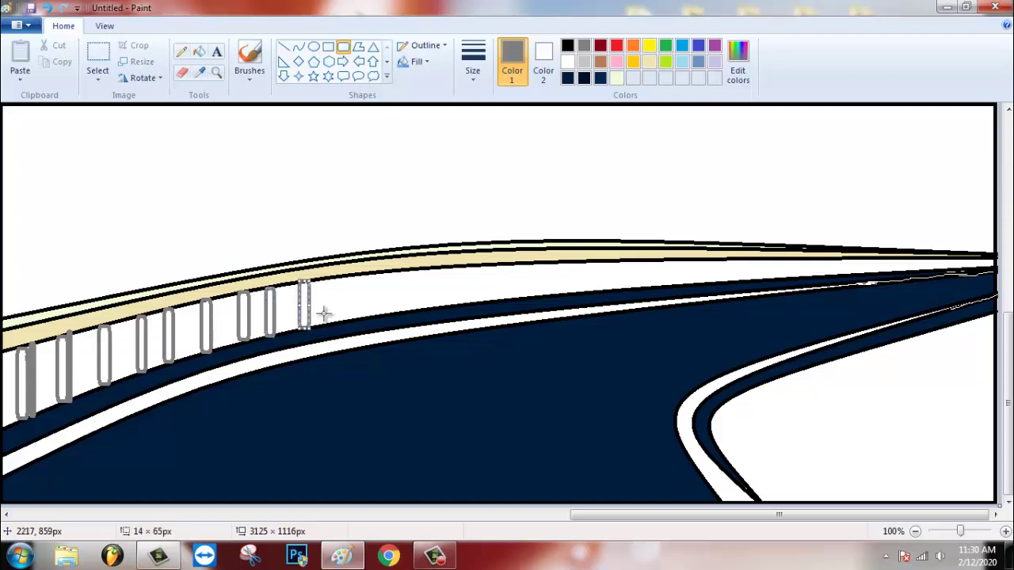
{"action": "left_click_drag", "start_coordinate": [335, 275], "coordinate": [347, 313]}
{"action": "left_click_drag", "start_coordinate": [375, 272], "coordinate": [384, 314]}
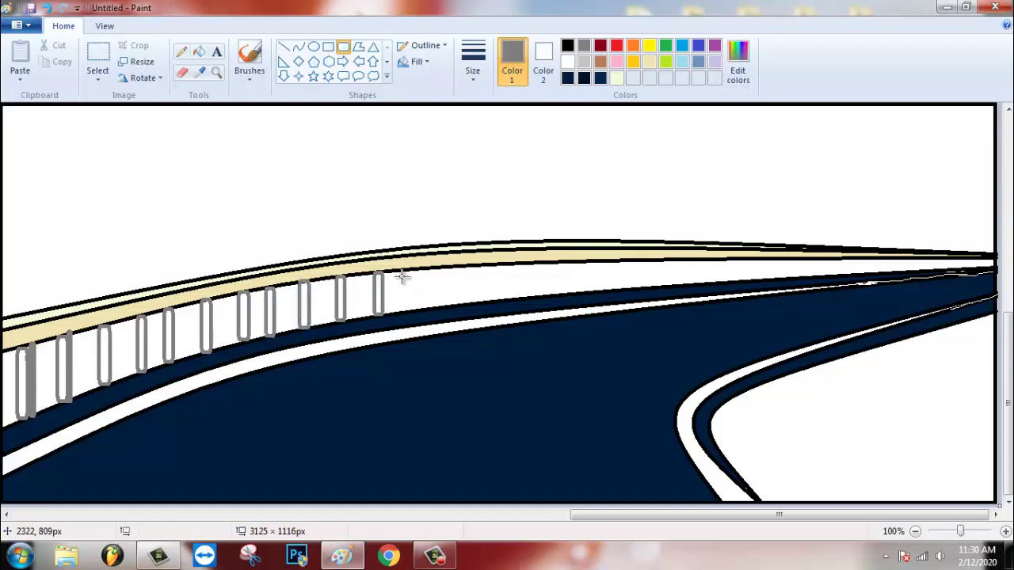
{"action": "left_click_drag", "start_coordinate": [406, 269], "coordinate": [417, 310]}
{"action": "left_click_drag", "start_coordinate": [444, 271], "coordinate": [452, 304]}
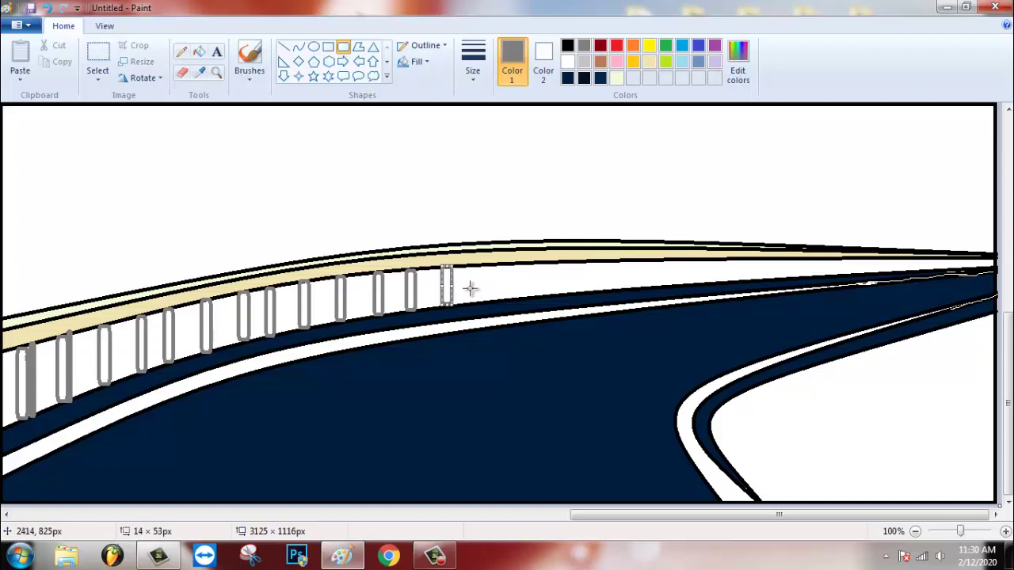
Complete the row of grey posts with progressively smaller rounded rectangles up to the right end of the rail.
{"action": "left_click_drag", "start_coordinate": [482, 264], "coordinate": [492, 302]}
{"action": "left_click_drag", "start_coordinate": [517, 263], "coordinate": [523, 293]}
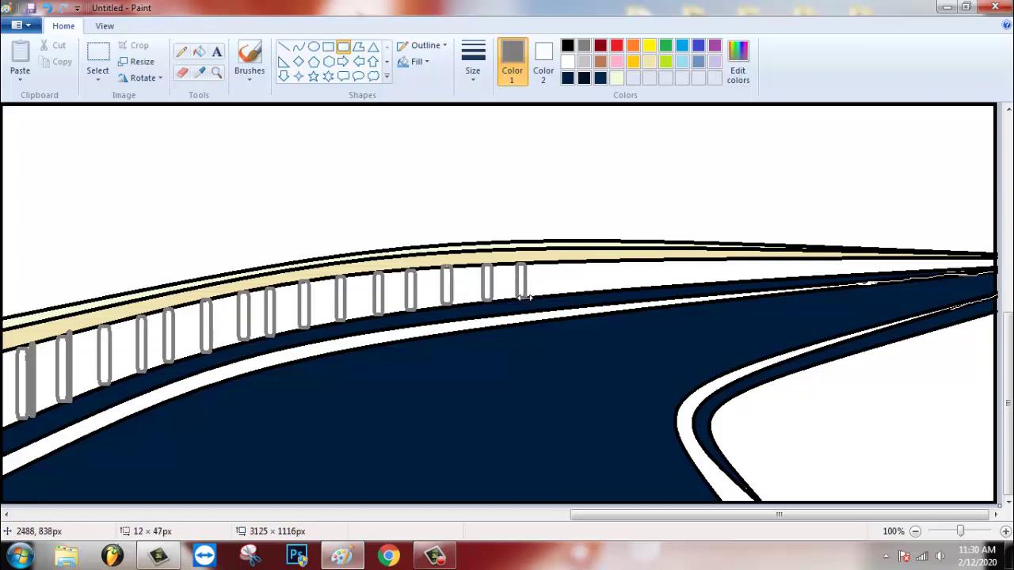
{"action": "mouse_move", "coordinate": [610, 260]}
{"action": "left_mouse_down"}
{"action": "mouse_move", "coordinate": [618, 289]}
{"action": "mouse_move", "coordinate": [684, 286]}
{"action": "mouse_move", "coordinate": [705, 262]}
{"action": "mouse_move", "coordinate": [739, 286]}
{"action": "mouse_move", "coordinate": [855, 274]}
{"action": "left_mouse_up"}
{"action": "mouse_move", "coordinate": [868, 258]}
{"action": "left_mouse_down"}
{"action": "mouse_move", "coordinate": [874, 274]}
{"action": "mouse_move", "coordinate": [958, 270]}
{"action": "left_mouse_up"}
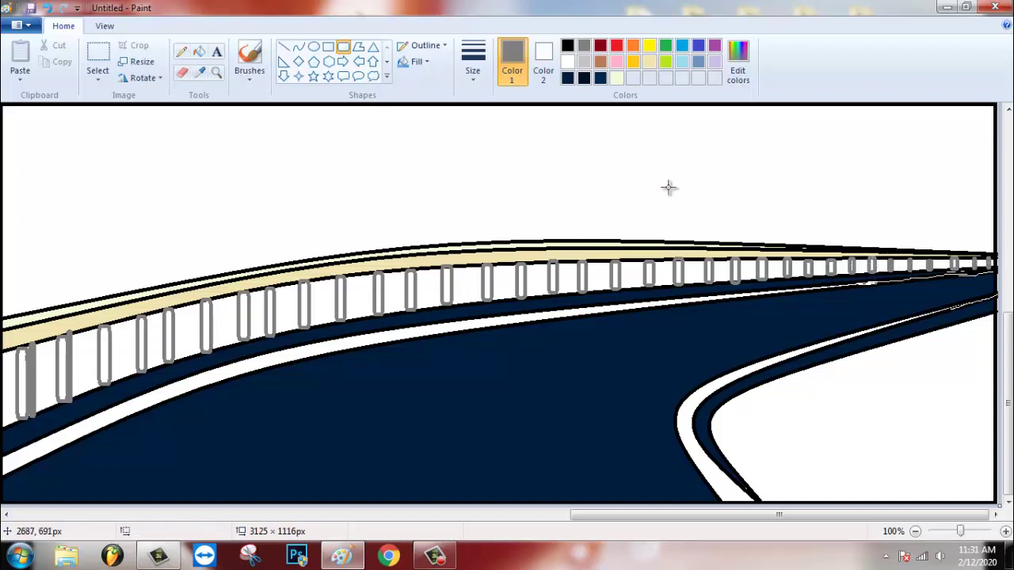
Fill the outlined guardrail posts from the left end toward the middle with grey.
{"action": "left_click", "coordinate": [198, 52]}
{"action": "left_click", "coordinate": [206, 325]}
{"action": "left_click", "coordinate": [168, 337]}
{"action": "left_click", "coordinate": [141, 342]}
{"action": "left_click", "coordinate": [103, 355]}
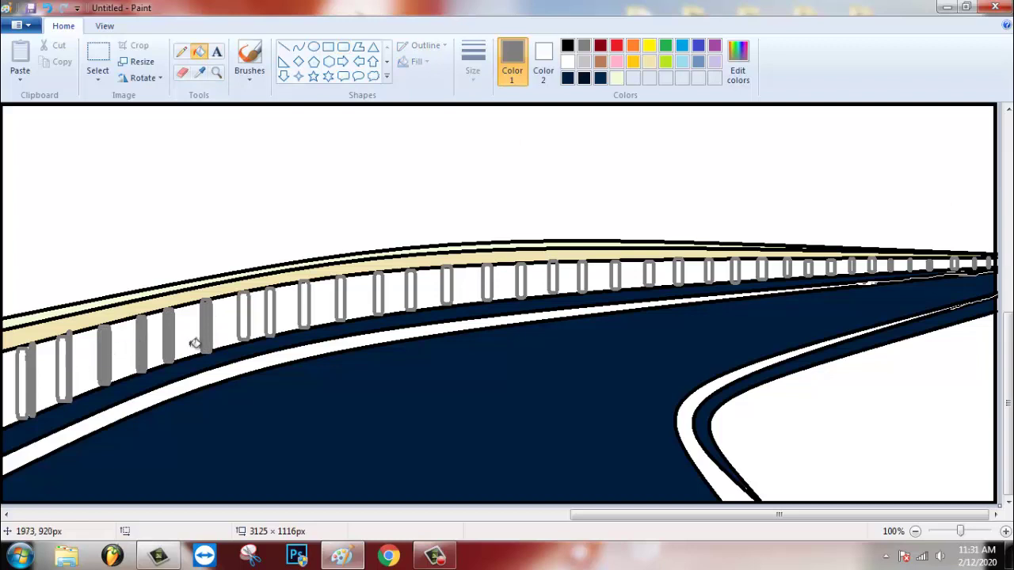
{"action": "left_click", "coordinate": [243, 315]}
{"action": "left_click", "coordinate": [270, 312]}
{"action": "left_click", "coordinate": [63, 369]}
{"action": "left_click", "coordinate": [24, 383]}
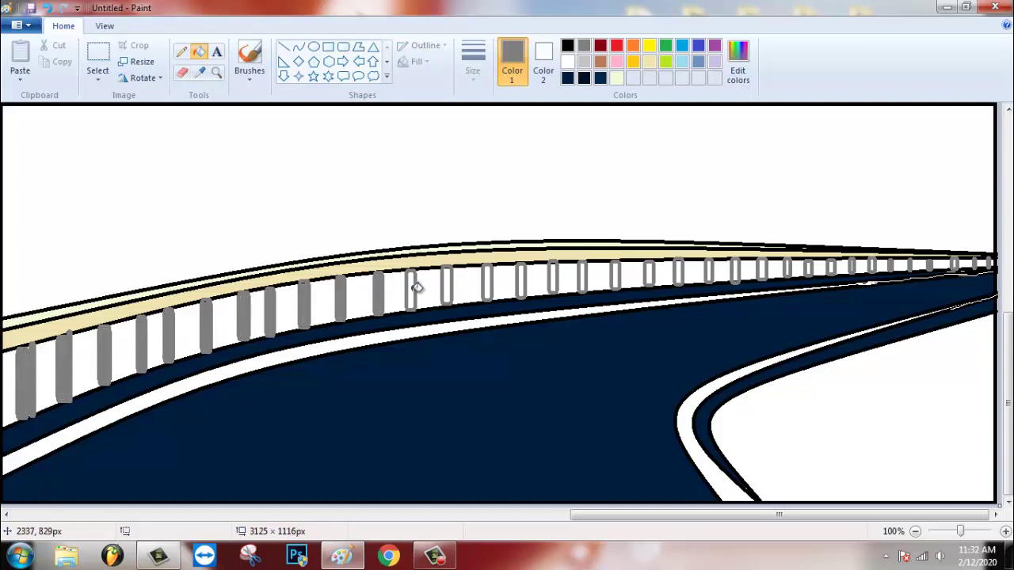
Outline a curved row of dashed lane marks along the middle of the road with a thicker white Pencil line.
{"action": "left_click", "coordinate": [182, 52]}
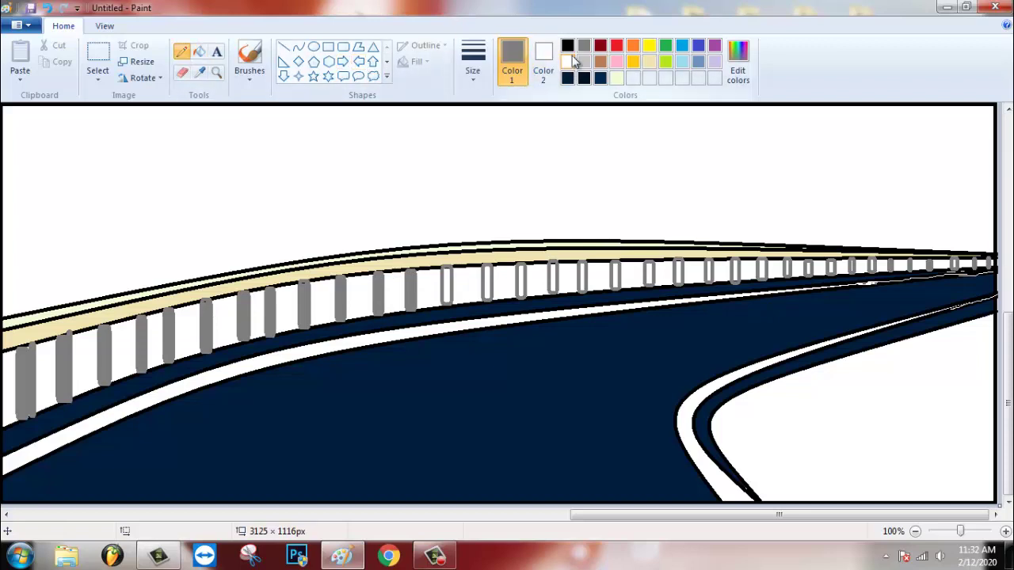
{"action": "left_click", "coordinate": [568, 61]}
{"action": "left_click", "coordinate": [473, 63]}
{"action": "left_click", "coordinate": [519, 193]}
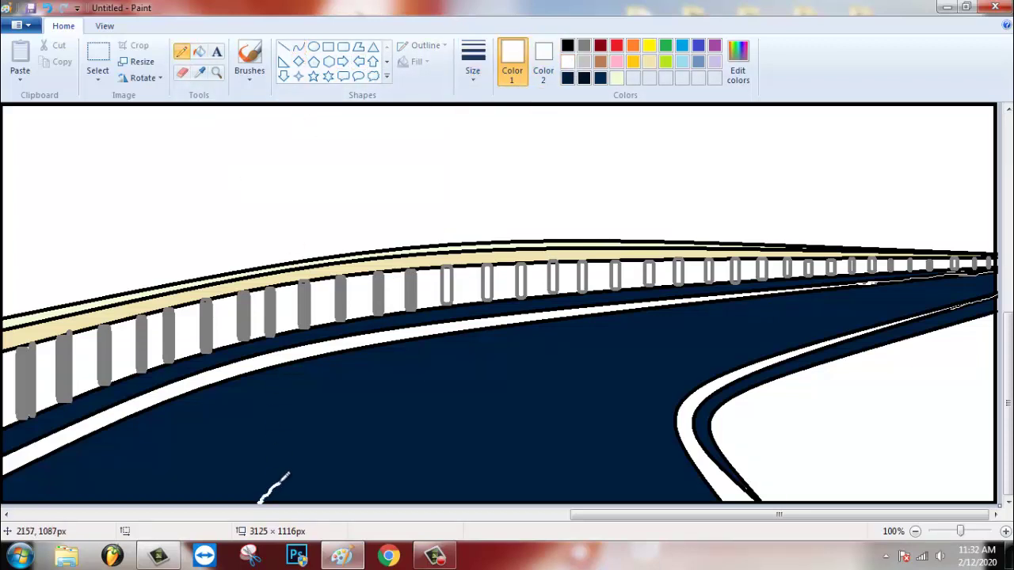
{"action": "key", "text": "ctrl+z"}
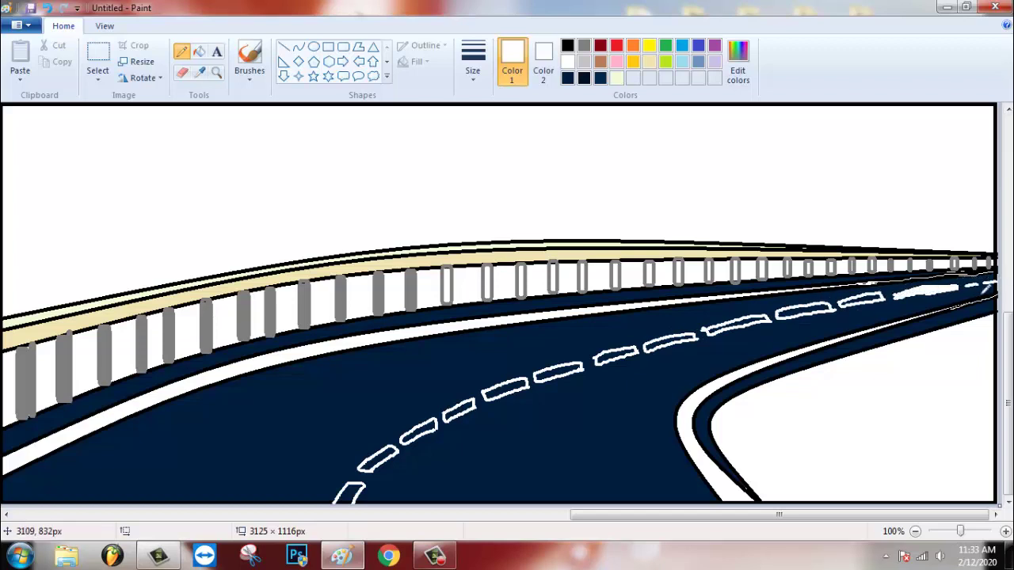
Fill the outlined lane dashes on the road with white.
{"action": "left_click", "coordinate": [200, 53]}
{"action": "left_click", "coordinate": [348, 492]}
{"action": "left_click", "coordinate": [387, 454]}
{"action": "left_click", "coordinate": [420, 430]}
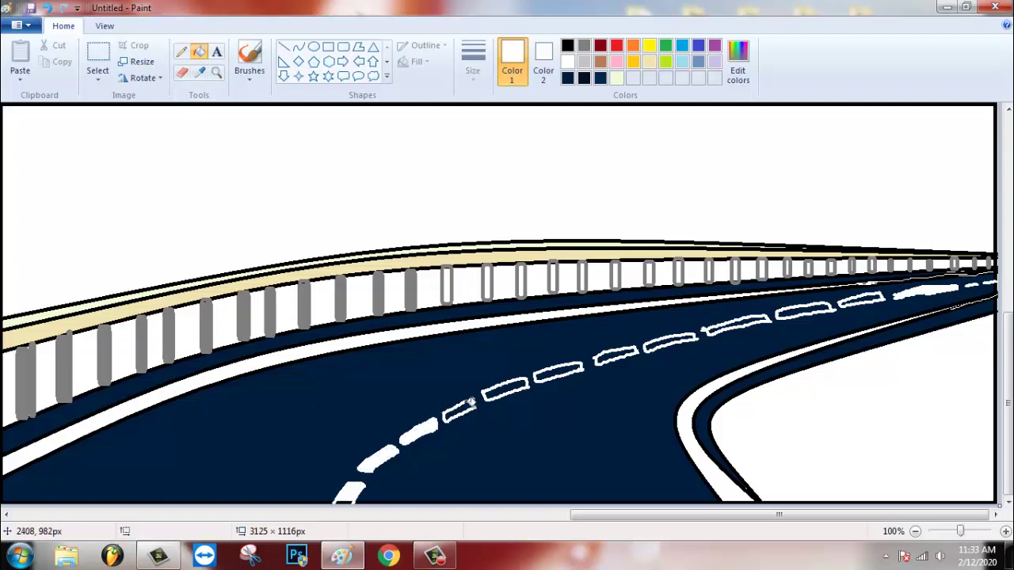
{"action": "left_click", "coordinate": [461, 408]}
{"action": "left_click", "coordinate": [506, 388]}
{"action": "left_click", "coordinate": [559, 369]}
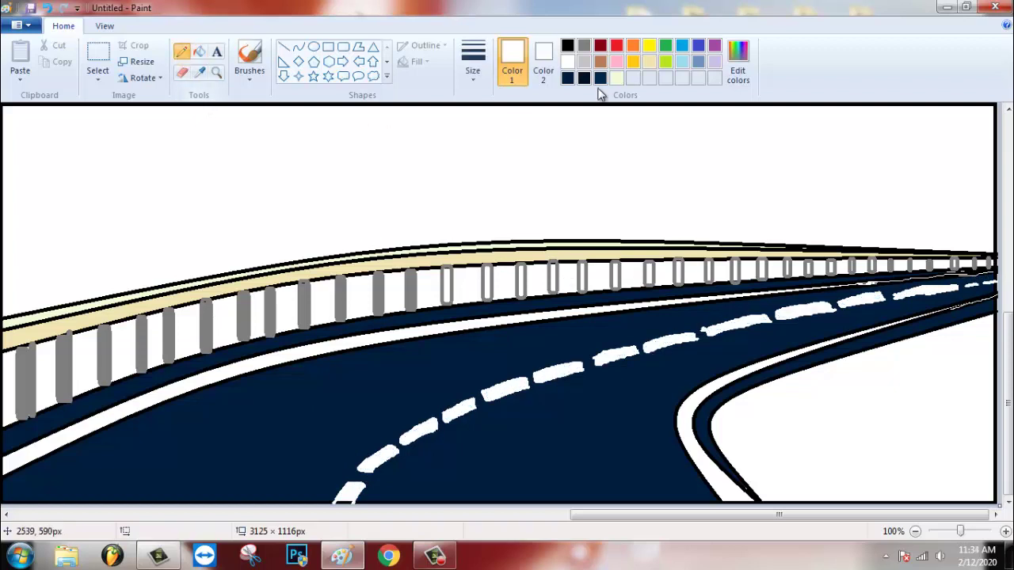
Fill the ground inside the road's bend and the strip below the guardrail posts with a custom pale grey.
{"action": "left_click", "coordinate": [583, 62]}
{"action": "left_click", "coordinate": [901, 391]}
{"action": "left_click", "coordinate": [747, 78]}
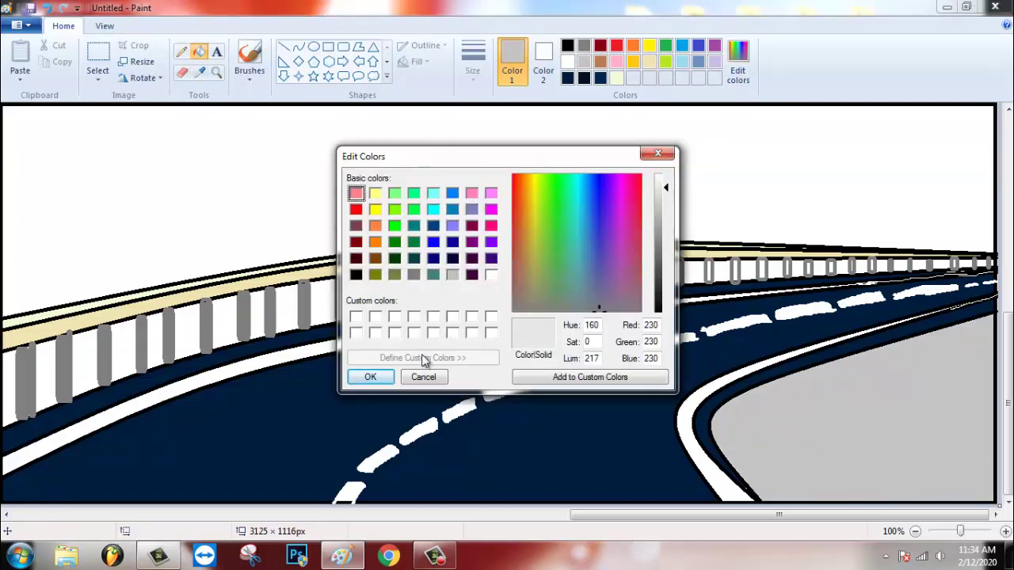
{"action": "left_click", "coordinate": [367, 378]}
{"action": "left_click", "coordinate": [838, 425]}
{"action": "left_click", "coordinate": [738, 70]}
{"action": "left_click", "coordinate": [367, 378]}
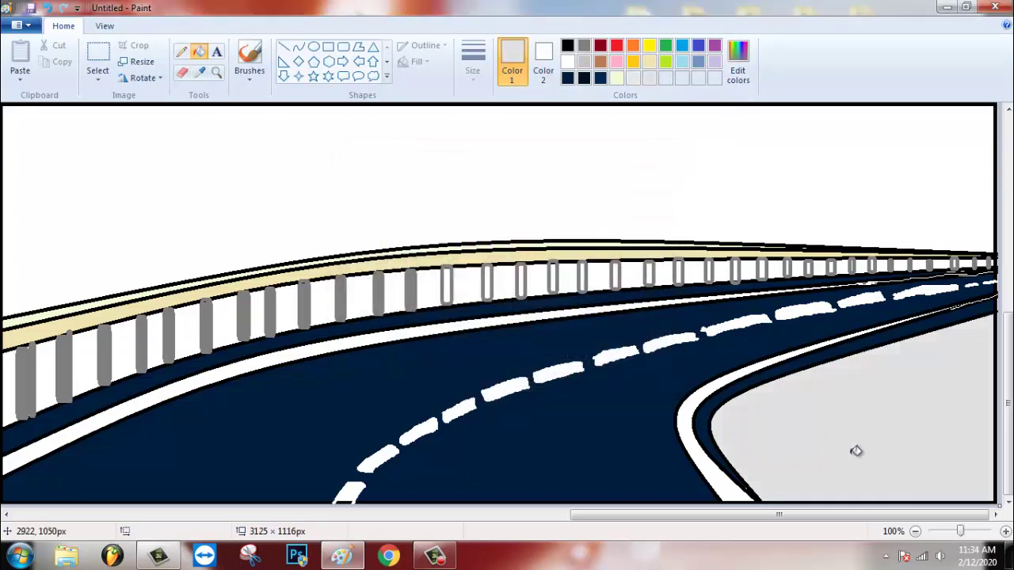
{"action": "left_click", "coordinate": [392, 320]}
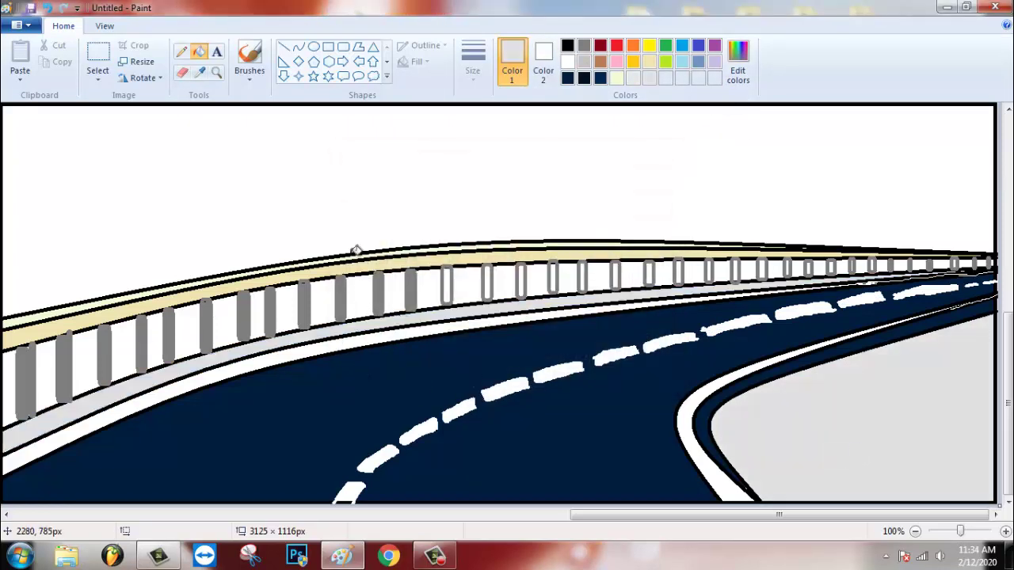
Outline a forked tree trunk behind the guardrail with the Pencil in a custom near-black and fill it.
{"action": "left_click", "coordinate": [182, 52]}
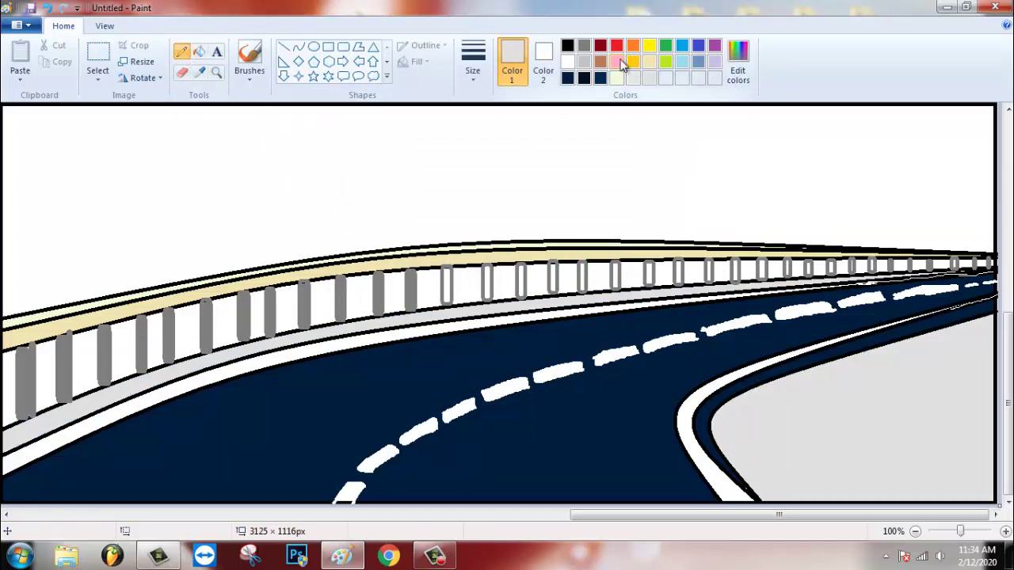
{"action": "left_click", "coordinate": [737, 68]}
{"action": "left_click", "coordinate": [657, 293]}
{"action": "left_click", "coordinate": [369, 378]}
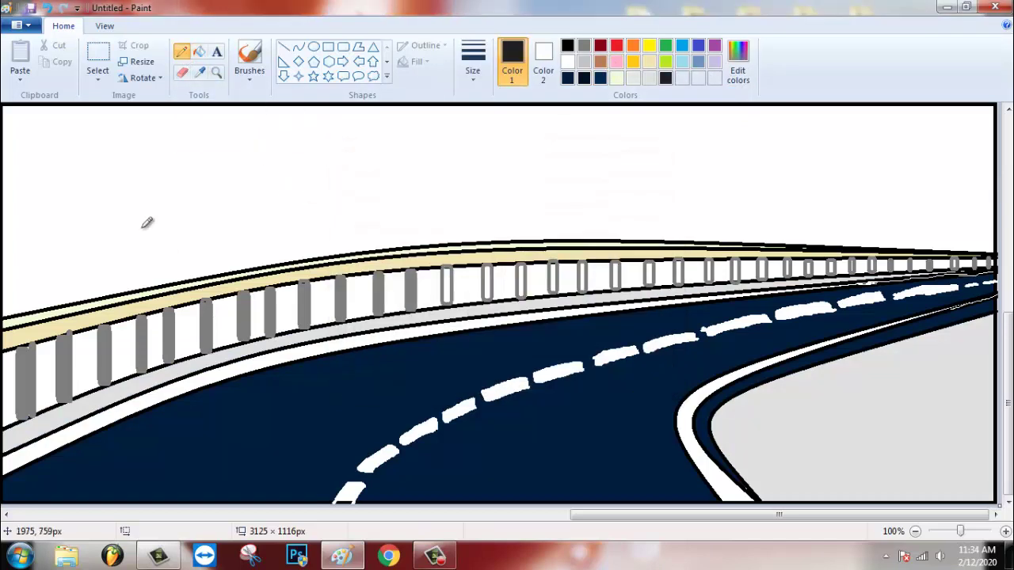
{"action": "left_click_drag", "start_coordinate": [133, 152], "coordinate": [170, 282]}
{"action": "mouse_move", "coordinate": [164, 182]}
{"action": "left_mouse_down"}
{"action": "mouse_move", "coordinate": [178, 129]}
{"action": "mouse_move", "coordinate": [198, 269]}
{"action": "left_mouse_up"}
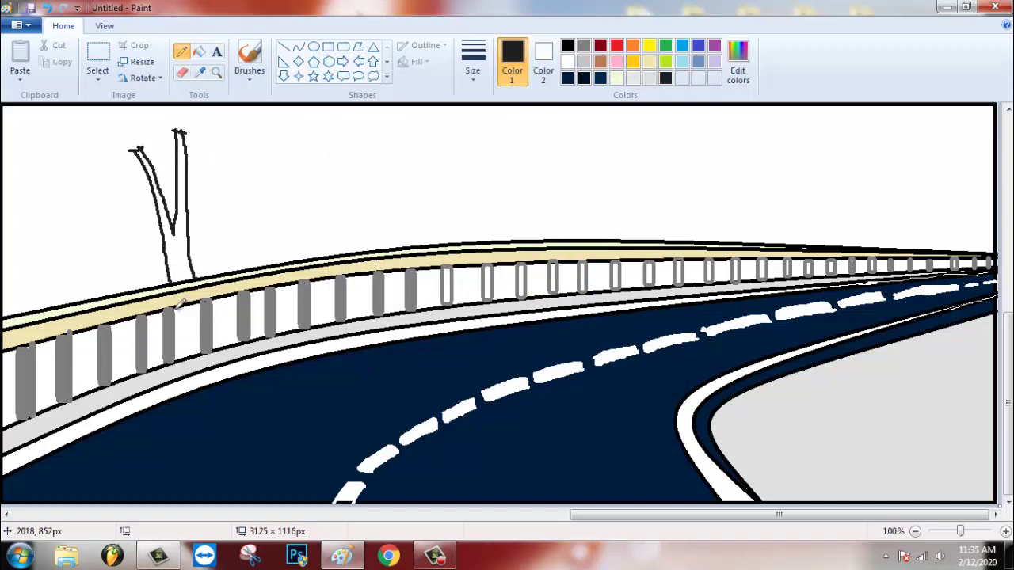
{"action": "left_click", "coordinate": [199, 51]}
{"action": "left_click", "coordinate": [176, 206]}
{"action": "left_click", "coordinate": [190, 325]}
Draw a second branching trunk just right of the forked one and fill it near-black, including below the rail.
{"action": "left_click", "coordinate": [181, 52]}
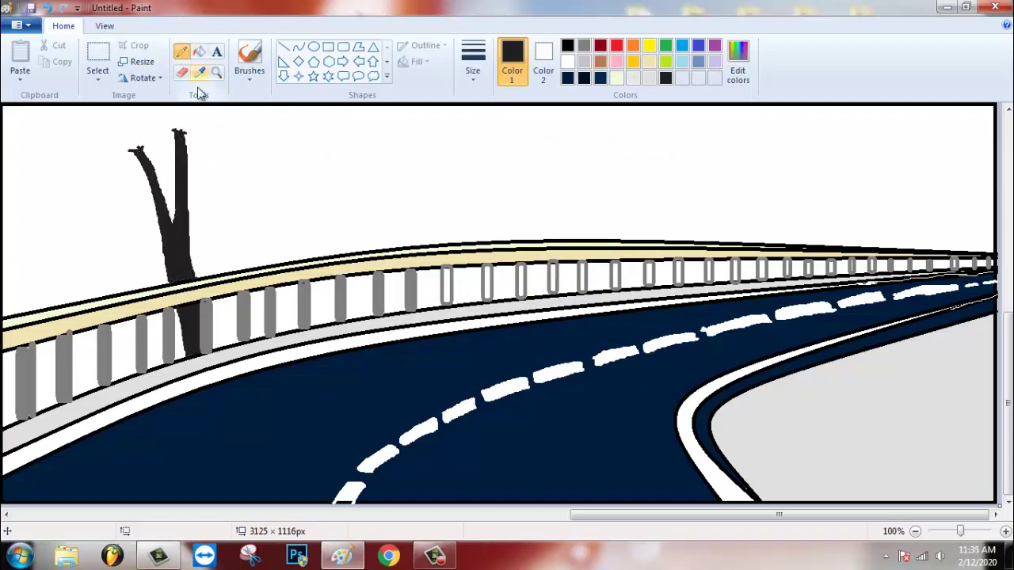
{"action": "mouse_move", "coordinate": [194, 181]}
{"action": "left_mouse_down"}
{"action": "mouse_move", "coordinate": [208, 275]}
{"action": "mouse_move", "coordinate": [187, 164]}
{"action": "mouse_move", "coordinate": [222, 156]}
{"action": "mouse_move", "coordinate": [220, 242]}
{"action": "mouse_move", "coordinate": [245, 207]}
{"action": "mouse_move", "coordinate": [236, 271]}
{"action": "left_mouse_up"}
{"action": "left_click", "coordinate": [203, 53]}
{"action": "left_click", "coordinate": [222, 214]}
{"action": "left_click", "coordinate": [230, 325]}
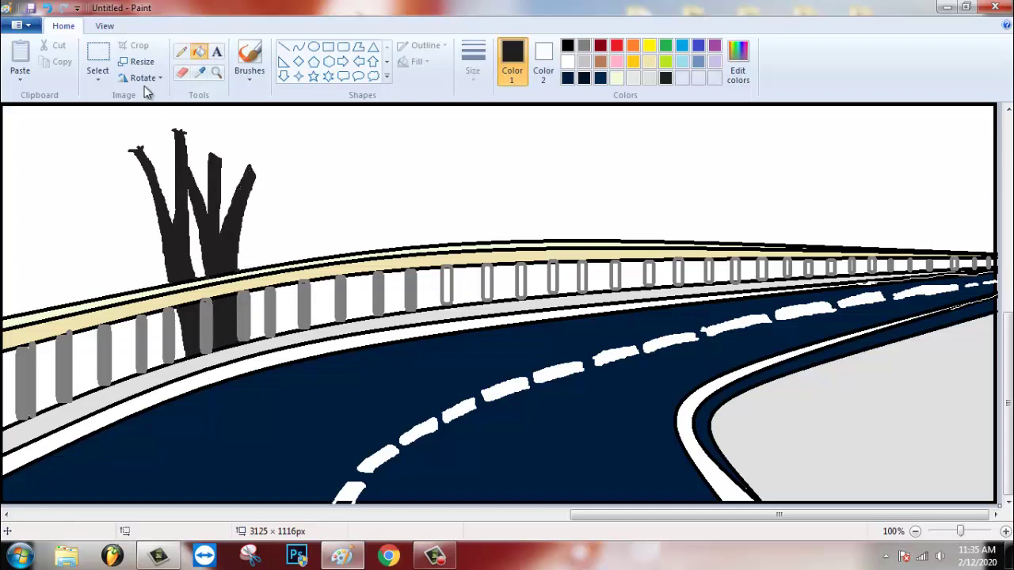
Draw a wide trunk with several stubby branches at the left edge and fill it near-black, including between the posts.
{"action": "left_click", "coordinate": [181, 52]}
{"action": "mouse_move", "coordinate": [8, 212]}
{"action": "left_mouse_down"}
{"action": "mouse_move", "coordinate": [27, 313]}
{"action": "mouse_move", "coordinate": [3, 201]}
{"action": "mouse_move", "coordinate": [20, 207]}
{"action": "mouse_move", "coordinate": [43, 261]}
{"action": "mouse_move", "coordinate": [56, 168]}
{"action": "mouse_move", "coordinate": [73, 189]}
{"action": "mouse_move", "coordinate": [91, 271]}
{"action": "left_mouse_up"}
{"action": "left_click", "coordinate": [199, 53]}
{"action": "left_click", "coordinate": [55, 261]}
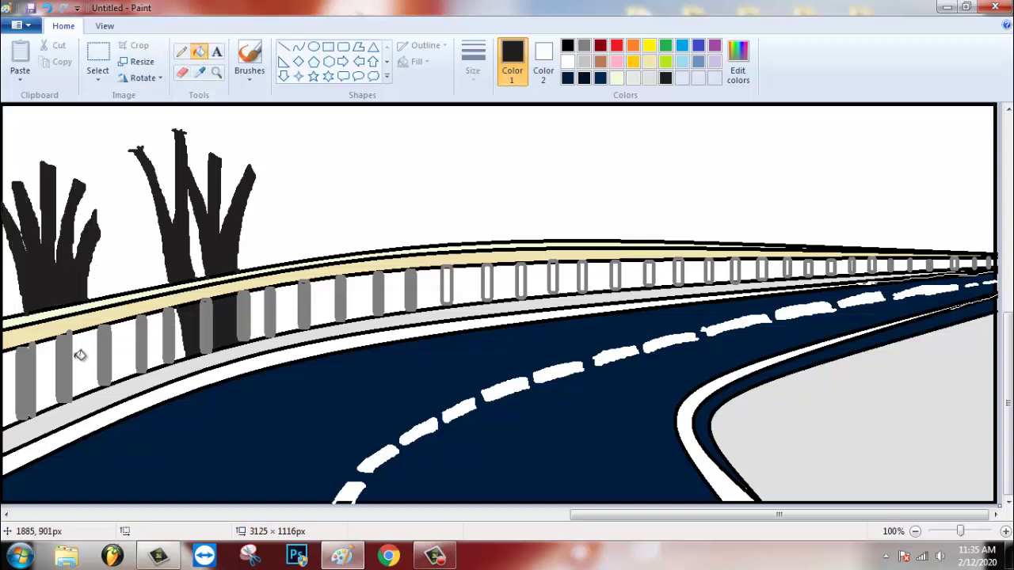
{"action": "left_click", "coordinate": [83, 361]}
{"action": "left_click", "coordinate": [61, 352]}
Paint a thin near-black tree with a few upward branches to the right of the trunks, using the Brush.
{"action": "left_click", "coordinate": [184, 53]}
{"action": "left_click_drag", "start_coordinate": [307, 178], "coordinate": [327, 255]}
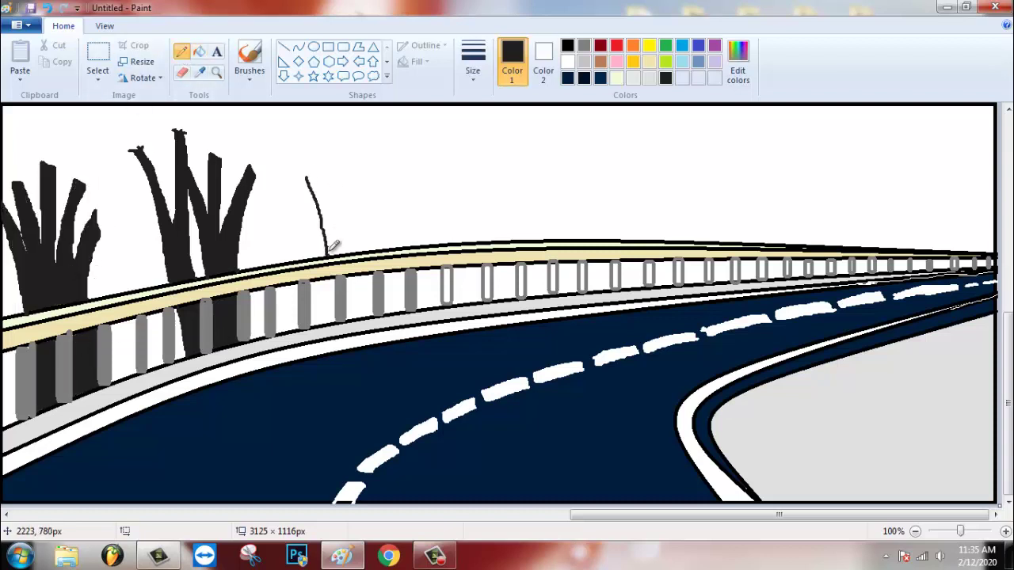
{"action": "left_click", "coordinate": [250, 77]}
{"action": "left_click", "coordinate": [251, 101]}
{"action": "left_click", "coordinate": [472, 72]}
{"action": "left_click", "coordinate": [468, 103]}
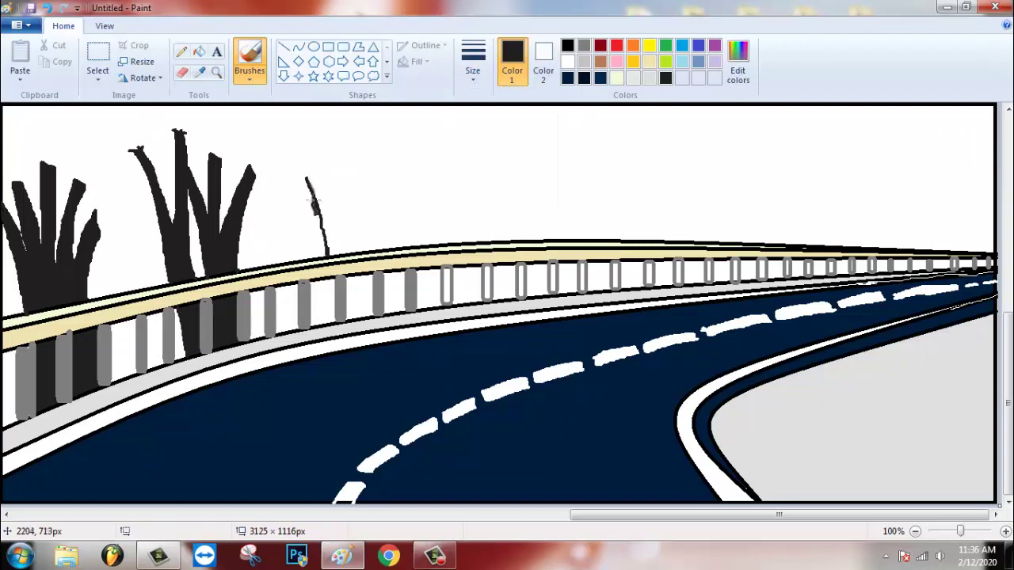
{"action": "left_click_drag", "start_coordinate": [321, 138], "coordinate": [325, 253]}
{"action": "left_click_drag", "start_coordinate": [361, 140], "coordinate": [331, 244]}
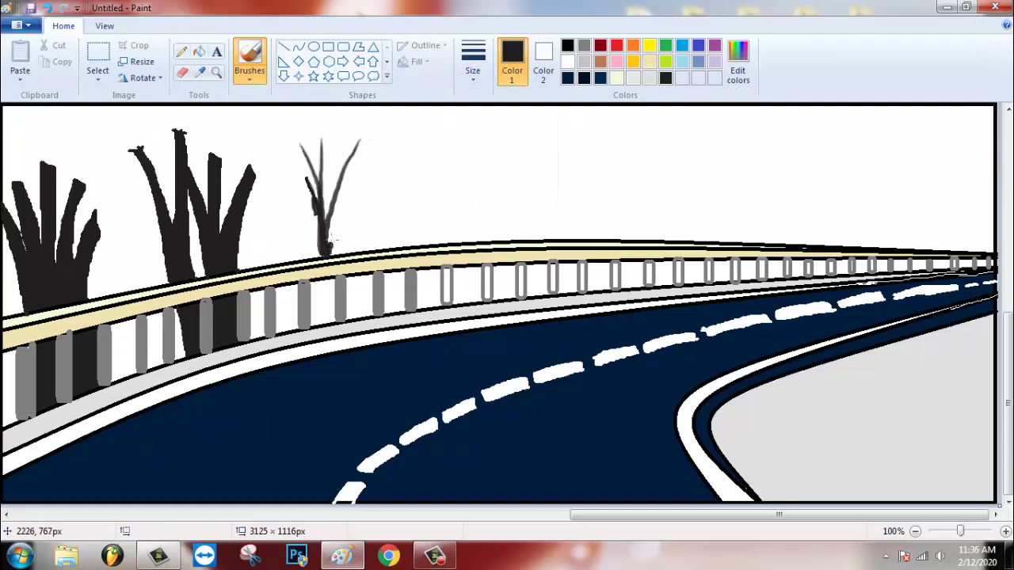
Add fine branches on both sides of the thin tree to form its bare crown.
{"action": "left_click_drag", "start_coordinate": [274, 148], "coordinate": [314, 221]}
{"action": "left_click_drag", "start_coordinate": [279, 123], "coordinate": [313, 194]}
{"action": "left_click_drag", "start_coordinate": [309, 118], "coordinate": [315, 222]}
{"action": "left_click_drag", "start_coordinate": [341, 134], "coordinate": [318, 201]}
{"action": "left_click_drag", "start_coordinate": [354, 120], "coordinate": [335, 200]}
{"action": "left_click_drag", "start_coordinate": [376, 150], "coordinate": [327, 236]}
Paint fine branches spreading from the left side of the tall forked trunk.
{"action": "left_click_drag", "start_coordinate": [94, 131], "coordinate": [154, 205]}
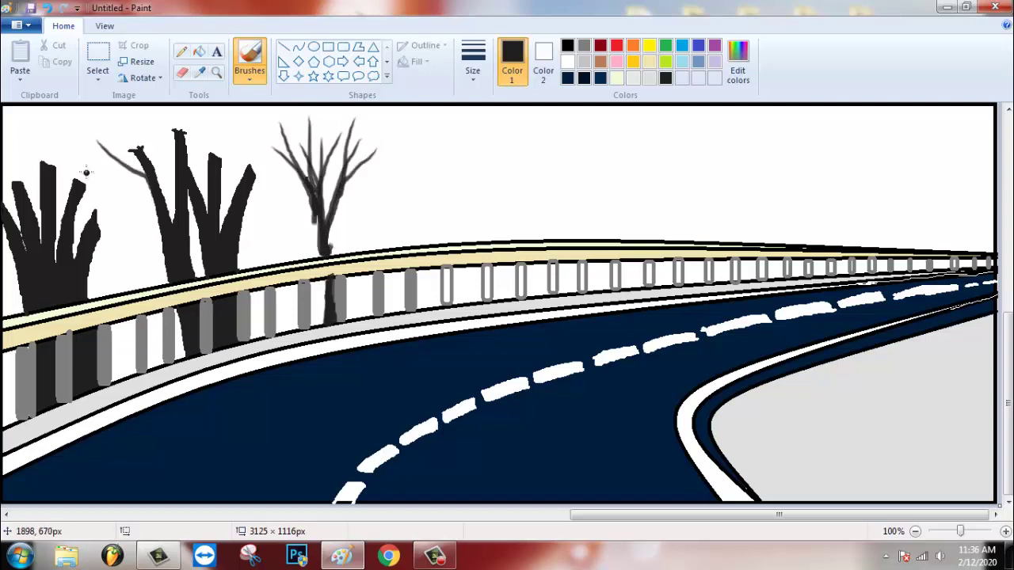
{"action": "left_click_drag", "start_coordinate": [80, 166], "coordinate": [157, 219]}
{"action": "left_click_drag", "start_coordinate": [117, 120], "coordinate": [147, 182]}
{"action": "left_click_drag", "start_coordinate": [150, 108], "coordinate": [168, 210]}
{"action": "left_click_drag", "start_coordinate": [75, 157], "coordinate": [157, 225]}
{"action": "left_click_drag", "start_coordinate": [116, 188], "coordinate": [161, 252]}
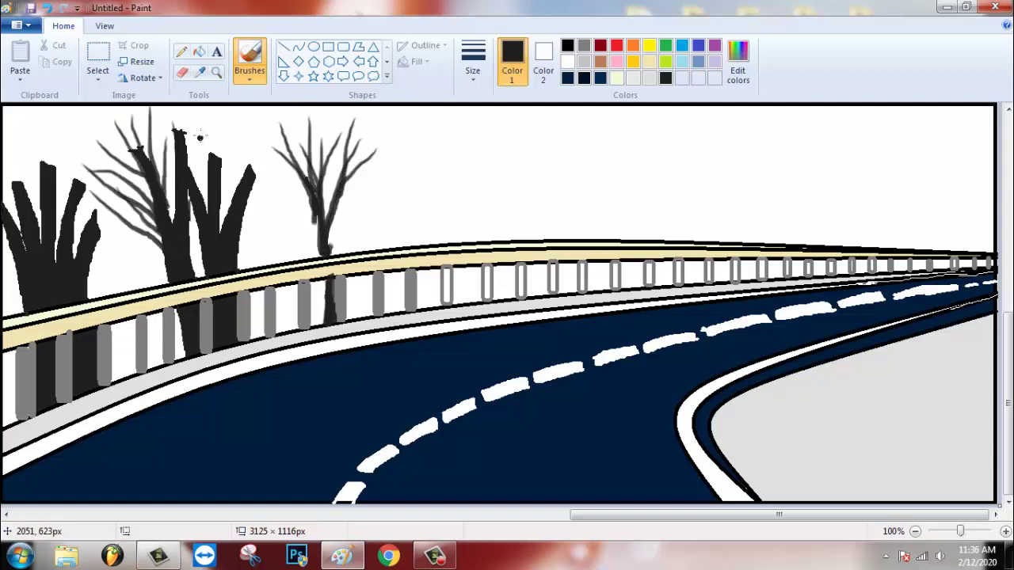
Paint fine upward branches over the second trunk, spreading toward the thin tree.
{"action": "left_click_drag", "start_coordinate": [200, 137], "coordinate": [191, 212]}
{"action": "mouse_move", "coordinate": [213, 120]}
{"action": "left_mouse_down"}
{"action": "mouse_move", "coordinate": [208, 155]}
{"action": "mouse_move", "coordinate": [223, 179]}
{"action": "left_mouse_up"}
{"action": "left_click_drag", "start_coordinate": [243, 116], "coordinate": [222, 216]}
{"action": "left_click_drag", "start_coordinate": [279, 138], "coordinate": [239, 242]}
{"action": "left_click_drag", "start_coordinate": [266, 119], "coordinate": [247, 207]}
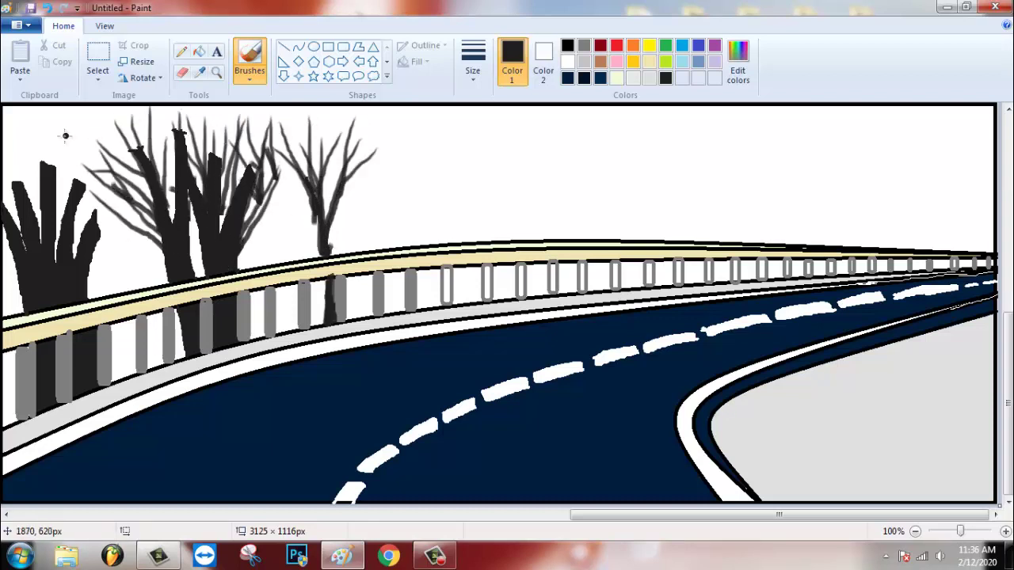
Paint fine branches rising from the stubby limbs of the tree at the left edge.
{"action": "left_click_drag", "start_coordinate": [67, 137], "coordinate": [59, 215]}
{"action": "left_click_drag", "start_coordinate": [81, 134], "coordinate": [72, 180]}
{"action": "left_click_drag", "start_coordinate": [52, 137], "coordinate": [48, 165]}
{"action": "left_click_drag", "start_coordinate": [22, 129], "coordinate": [39, 180]}
{"action": "left_click_drag", "start_coordinate": [14, 132], "coordinate": [16, 183]}
{"action": "left_click_drag", "start_coordinate": [37, 108], "coordinate": [34, 176]}
{"action": "left_click_drag", "start_coordinate": [11, 115], "coordinate": [47, 164]}
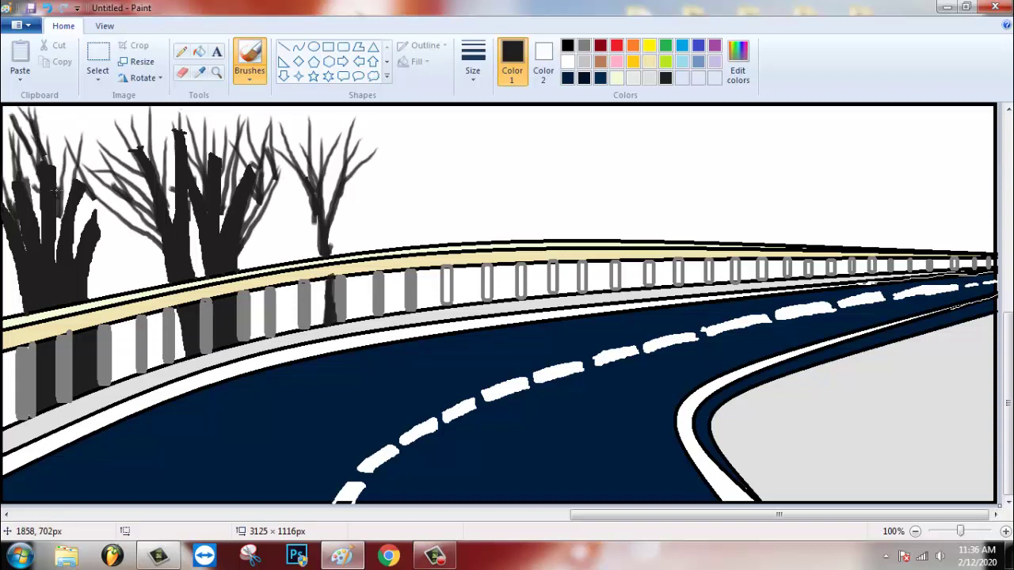
{"action": "left_click_drag", "start_coordinate": [52, 108], "coordinate": [49, 164]}
{"action": "mouse_move", "coordinate": [73, 109]}
{"action": "left_mouse_down"}
{"action": "mouse_move", "coordinate": [59, 180]}
{"action": "mouse_move", "coordinate": [82, 181]}
{"action": "left_mouse_up"}
Add branches between the two leftmost trees and a small bare shrub beside the thin tree's base.
{"action": "left_click_drag", "start_coordinate": [108, 118], "coordinate": [82, 244]}
{"action": "mouse_move", "coordinate": [127, 187]}
{"action": "left_mouse_down"}
{"action": "mouse_move", "coordinate": [92, 223]}
{"action": "mouse_move", "coordinate": [93, 298]}
{"action": "left_mouse_up"}
{"action": "left_click_drag", "start_coordinate": [133, 114], "coordinate": [162, 167]}
{"action": "mouse_move", "coordinate": [287, 251]}
{"action": "left_mouse_down"}
{"action": "mouse_move", "coordinate": [272, 202]}
{"action": "mouse_move", "coordinate": [289, 258]}
{"action": "left_mouse_up"}
{"action": "left_click_drag", "start_coordinate": [306, 168], "coordinate": [301, 242]}
Paint another bare tree with a short trunk and first branches behind the rail, right of the thin tree.
{"action": "mouse_move", "coordinate": [400, 149]}
{"action": "left_mouse_down"}
{"action": "mouse_move", "coordinate": [414, 239]}
{"action": "mouse_move", "coordinate": [419, 231]}
{"action": "left_mouse_up"}
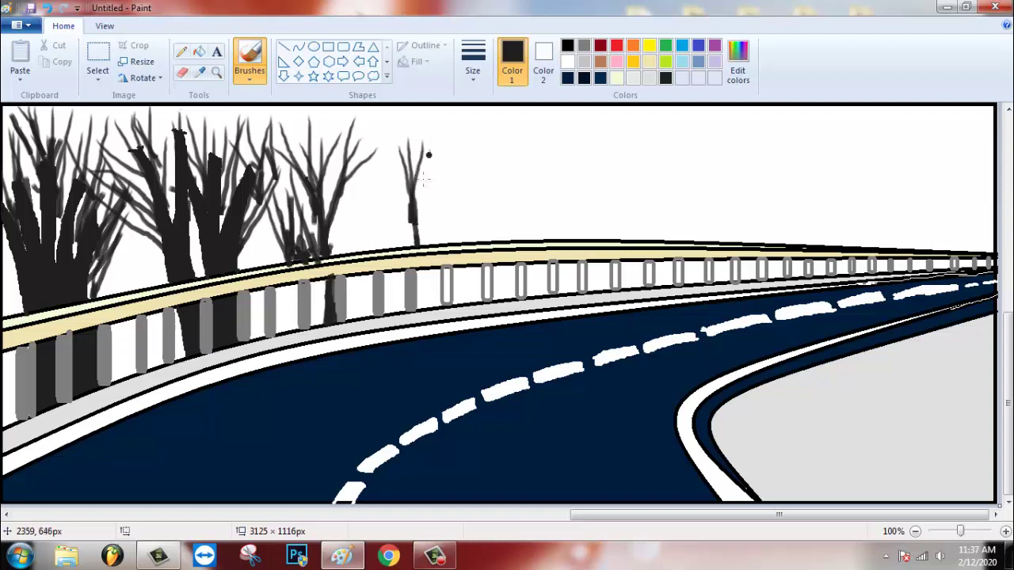
{"action": "left_click_drag", "start_coordinate": [445, 155], "coordinate": [417, 230]}
{"action": "left_click_drag", "start_coordinate": [388, 154], "coordinate": [412, 216]}
{"action": "left_click_drag", "start_coordinate": [468, 154], "coordinate": [421, 207]}
{"action": "left_click_drag", "start_coordinate": [480, 162], "coordinate": [434, 214]}
{"action": "left_click_drag", "start_coordinate": [452, 137], "coordinate": [428, 233]}
Thicken the rightmost tree's crown with more branches on its left side and centre.
{"action": "left_click_drag", "start_coordinate": [365, 161], "coordinate": [387, 187]}
{"action": "mouse_move", "coordinate": [379, 131]}
{"action": "left_mouse_down"}
{"action": "mouse_move", "coordinate": [412, 247]}
{"action": "mouse_move", "coordinate": [409, 221]}
{"action": "left_mouse_up"}
{"action": "mouse_move", "coordinate": [448, 113]}
{"action": "left_mouse_down"}
{"action": "mouse_move", "coordinate": [412, 214]}
{"action": "mouse_move", "coordinate": [396, 201]}
{"action": "left_mouse_up"}
{"action": "mouse_move", "coordinate": [373, 118]}
{"action": "left_mouse_down"}
{"action": "mouse_move", "coordinate": [419, 195]}
{"action": "mouse_move", "coordinate": [402, 198]}
{"action": "left_mouse_up"}
{"action": "left_click_drag", "start_coordinate": [430, 122], "coordinate": [437, 193]}
Paint long branches sweeping outward from the right side of the rightmost tree.
{"action": "left_click_drag", "start_coordinate": [482, 133], "coordinate": [447, 213]}
{"action": "left_click_drag", "start_coordinate": [515, 169], "coordinate": [433, 227]}
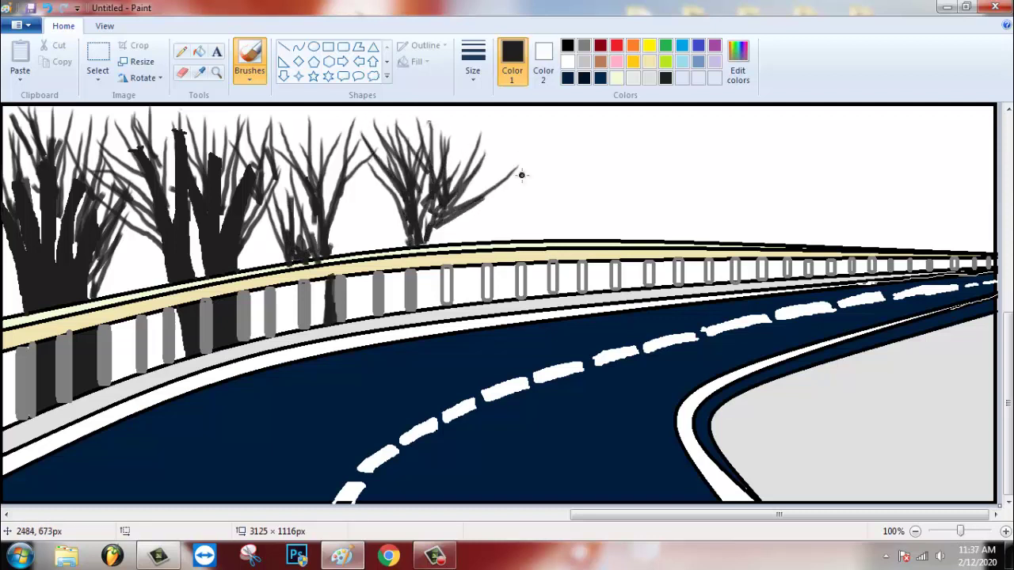
{"action": "left_click_drag", "start_coordinate": [502, 141], "coordinate": [460, 214]}
{"action": "left_click_drag", "start_coordinate": [522, 127], "coordinate": [487, 200]}
{"action": "left_click_drag", "start_coordinate": [546, 150], "coordinate": [448, 226]}
{"action": "left_click_drag", "start_coordinate": [569, 181], "coordinate": [441, 242]}
Fill the gaps between posts below the two right-hand trees with near-black to continue their trunks.
{"action": "left_click", "coordinate": [183, 52]}
{"action": "left_click", "coordinate": [199, 54]}
{"action": "left_click", "coordinate": [428, 291]}
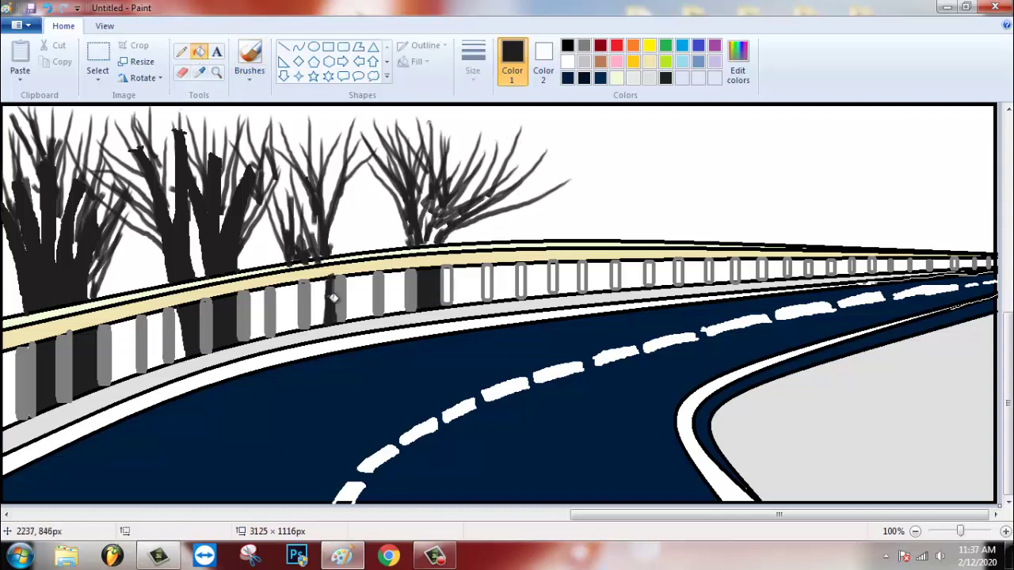
{"action": "left_click", "coordinate": [319, 301]}
Add thin near-black twigs across the rightmost tree's crown with the Pencil.
{"action": "left_click", "coordinate": [183, 52]}
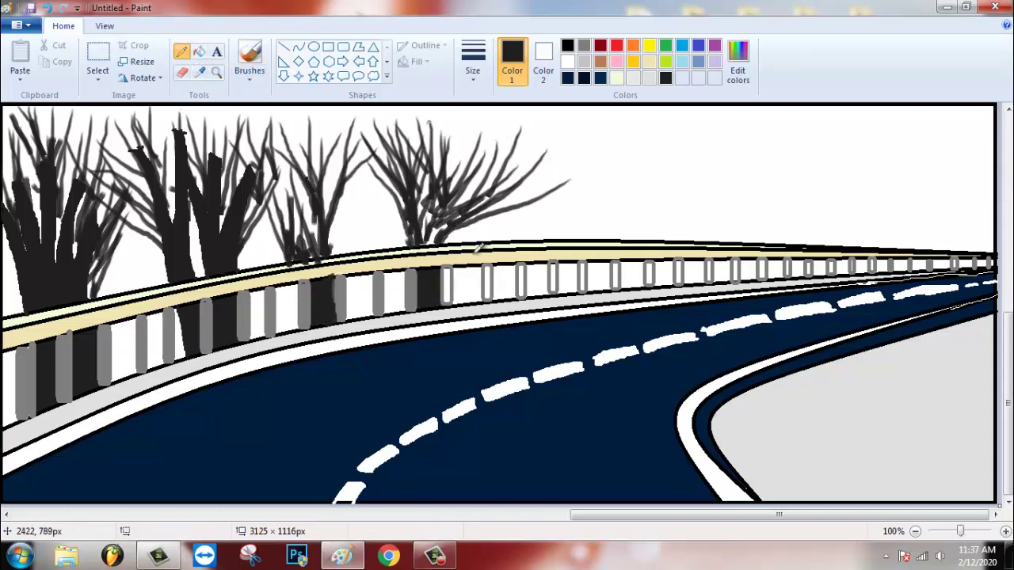
{"action": "left_click_drag", "start_coordinate": [355, 162], "coordinate": [390, 190]}
{"action": "left_click_drag", "start_coordinate": [379, 128], "coordinate": [401, 198]}
{"action": "left_click_drag", "start_coordinate": [467, 130], "coordinate": [474, 198]}
{"action": "left_click_drag", "start_coordinate": [438, 120], "coordinate": [448, 166]}
{"action": "left_click_drag", "start_coordinate": [496, 142], "coordinate": [507, 198]}
{"action": "left_click_drag", "start_coordinate": [520, 174], "coordinate": [545, 190]}
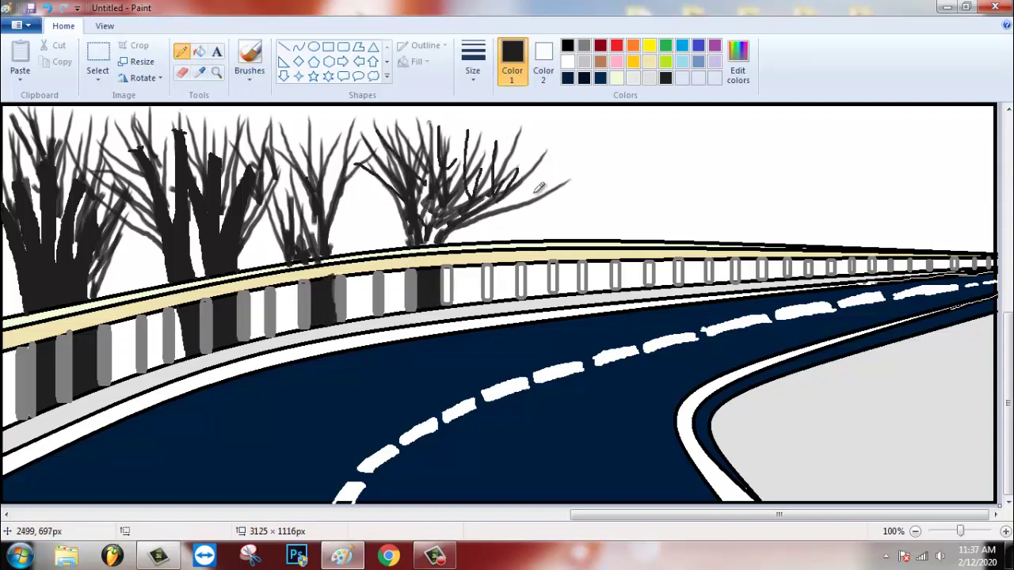
Fill the sky and the enclosed gaps among the left trees with the custom pale grey.
{"action": "left_click", "coordinate": [199, 50]}
{"action": "left_click", "coordinate": [633, 77]}
{"action": "left_click", "coordinate": [649, 127]}
{"action": "left_click", "coordinate": [105, 119]}
{"action": "left_click", "coordinate": [32, 119]}
{"action": "left_click", "coordinate": [29, 162]}
{"action": "left_click", "coordinate": [12, 155]}
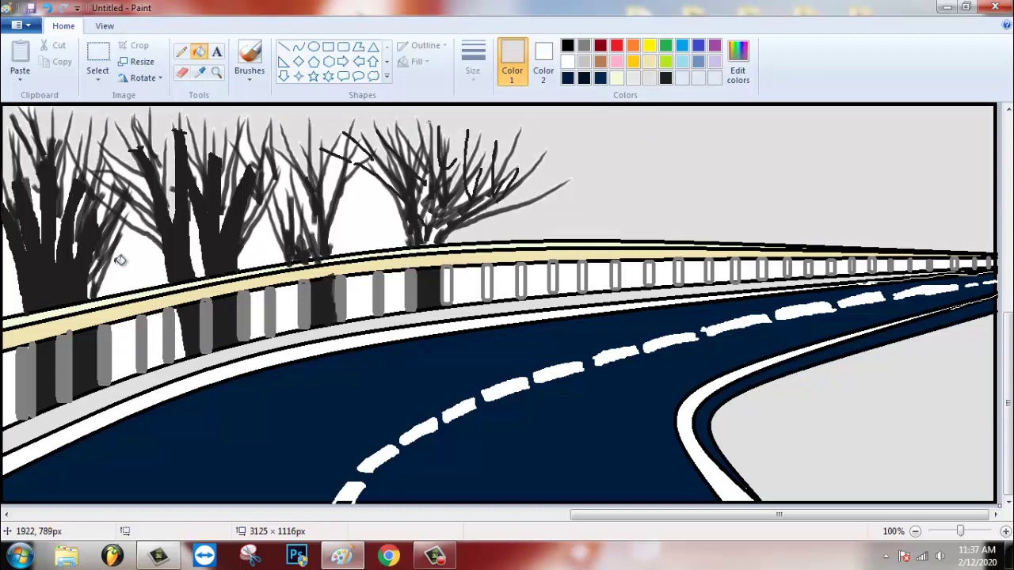
{"action": "left_click", "coordinate": [119, 259]}
{"action": "left_click", "coordinate": [264, 248]}
{"action": "left_click", "coordinate": [200, 250]}
Paint white snow-like speckles over the left trees and the thin tree with a large textured brush.
{"action": "left_click", "coordinate": [249, 77]}
{"action": "left_click", "coordinate": [278, 132]}
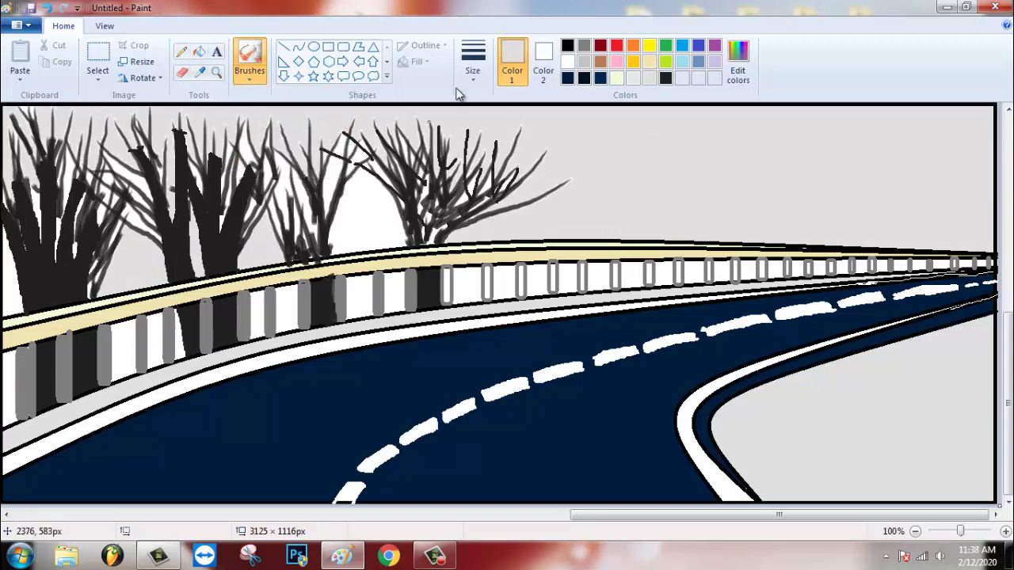
{"action": "left_click", "coordinate": [473, 73]}
{"action": "left_click", "coordinate": [507, 166]}
{"action": "left_click", "coordinate": [568, 62]}
{"action": "left_click", "coordinate": [26, 260]}
{"action": "left_click", "coordinate": [52, 265]}
{"action": "left_click", "coordinate": [46, 255]}
{"action": "mouse_move", "coordinate": [27, 295]}
{"action": "left_mouse_down"}
{"action": "mouse_move", "coordinate": [48, 226]}
{"action": "mouse_move", "coordinate": [24, 159]}
{"action": "mouse_move", "coordinate": [51, 127]}
{"action": "mouse_move", "coordinate": [125, 245]}
{"action": "mouse_move", "coordinate": [32, 285]}
{"action": "mouse_move", "coordinate": [182, 206]}
{"action": "mouse_move", "coordinate": [199, 158]}
{"action": "mouse_move", "coordinate": [227, 158]}
{"action": "left_mouse_up"}
{"action": "mouse_move", "coordinate": [209, 121]}
{"action": "left_mouse_down"}
{"action": "mouse_move", "coordinate": [170, 230]}
{"action": "mouse_move", "coordinate": [215, 262]}
{"action": "mouse_move", "coordinate": [342, 149]}
{"action": "mouse_move", "coordinate": [347, 214]}
{"action": "mouse_move", "coordinate": [392, 162]}
{"action": "left_mouse_up"}
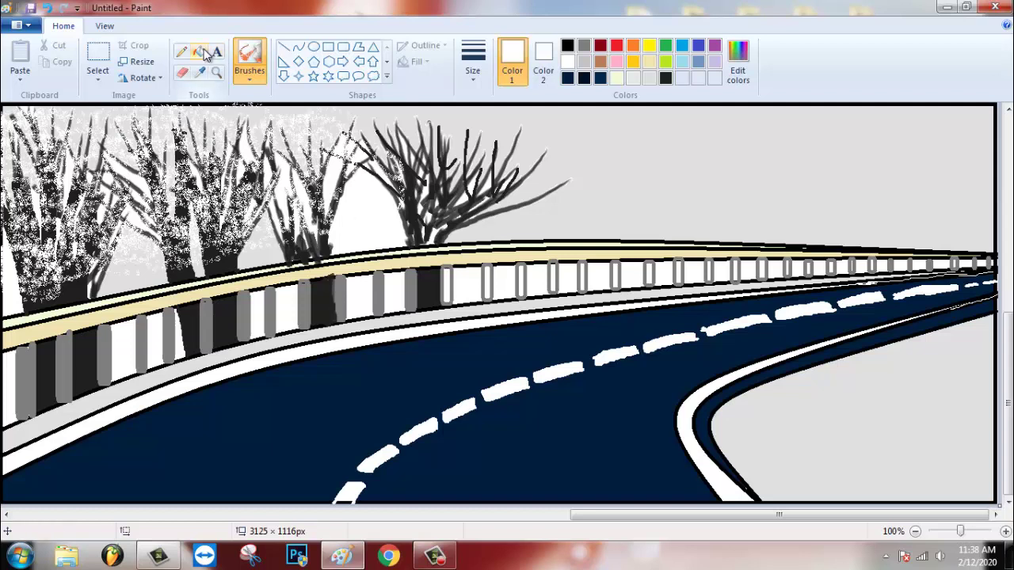
Fill the sky and the open gaps between the trees with the standard light grey.
{"action": "left_click", "coordinate": [200, 52]}
{"action": "left_click", "coordinate": [585, 62]}
{"action": "left_click", "coordinate": [369, 198]}
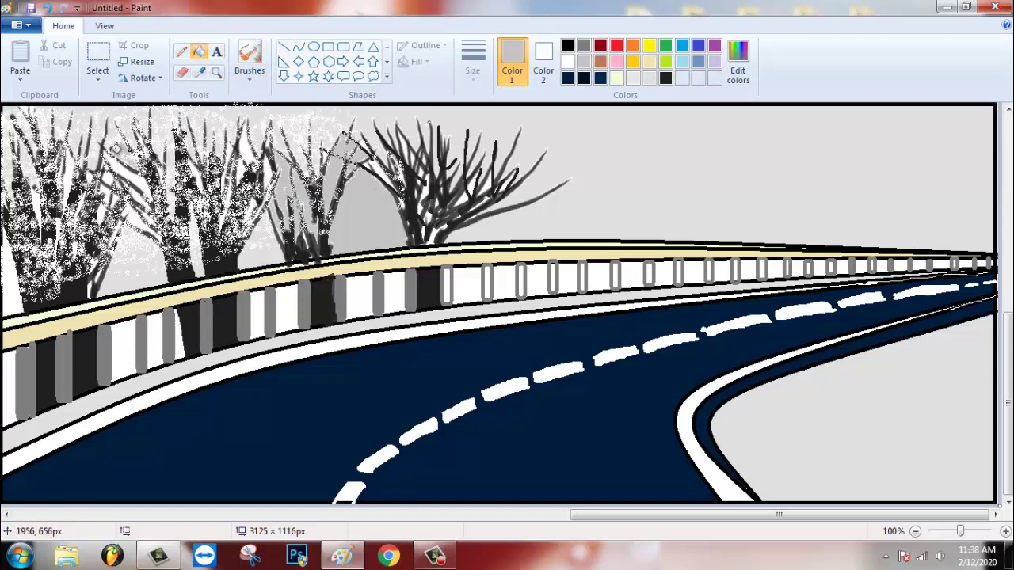
{"action": "left_click", "coordinate": [163, 135]}
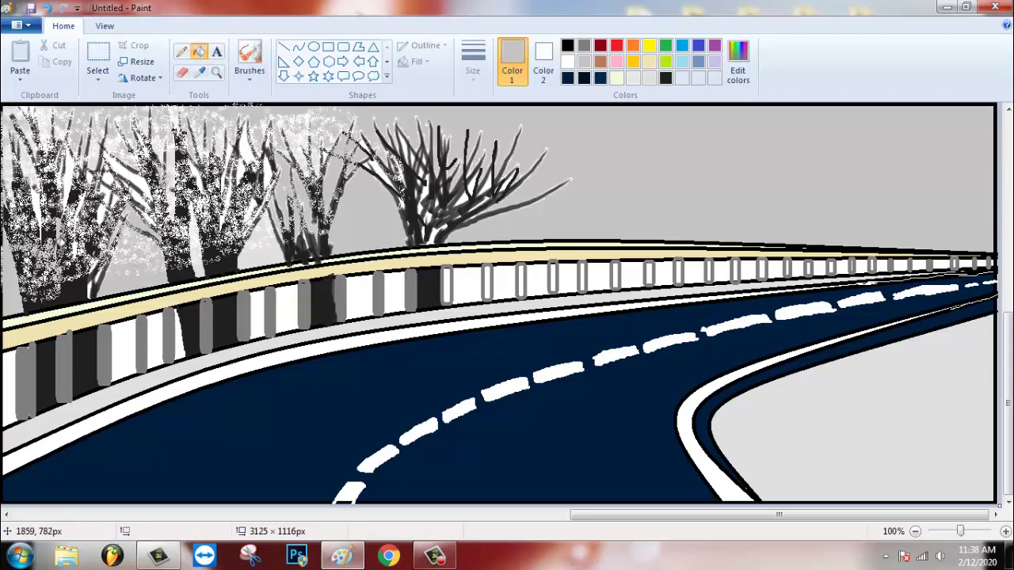
{"action": "left_click", "coordinate": [57, 253]}
{"action": "left_click", "coordinate": [131, 175]}
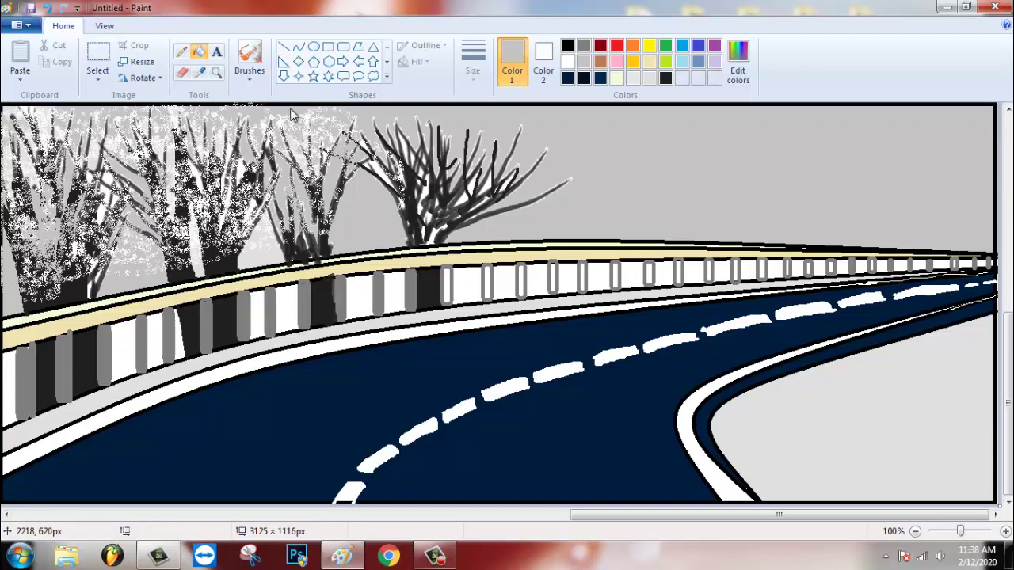
Spray more white speckles over the crowns of the left trees with the Airbrush.
{"action": "left_click", "coordinate": [250, 77]}
{"action": "left_click", "coordinate": [343, 101]}
{"action": "left_click", "coordinate": [568, 62]}
{"action": "mouse_move", "coordinate": [111, 202]}
{"action": "left_mouse_down"}
{"action": "mouse_move", "coordinate": [68, 224]}
{"action": "mouse_move", "coordinate": [139, 113]}
{"action": "mouse_move", "coordinate": [316, 138]}
{"action": "left_mouse_up"}
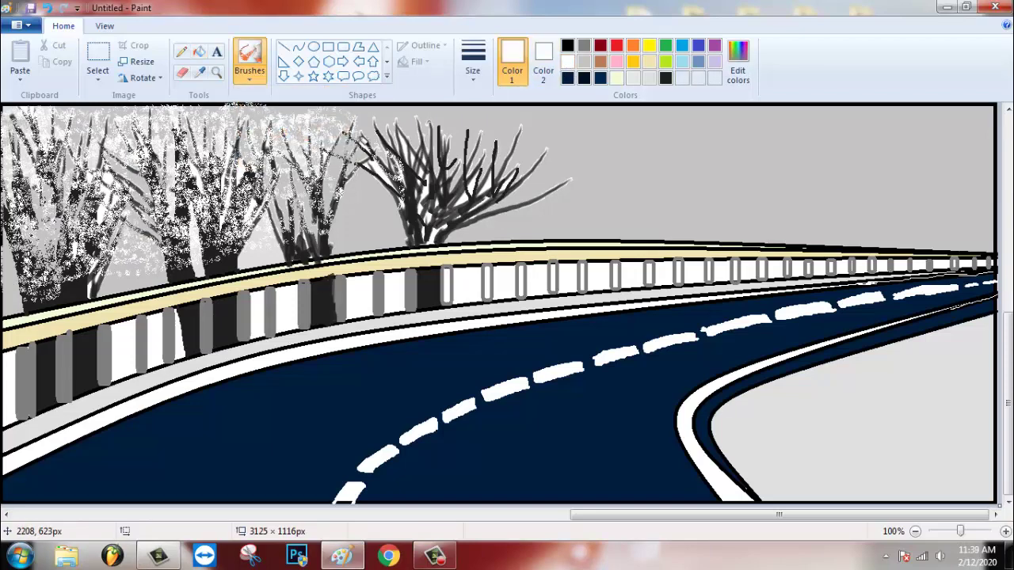
Spray dense white speckles over all the tree crowns and across the sky to the right of the last tree.
{"action": "mouse_move", "coordinate": [353, 198]}
{"action": "left_mouse_down"}
{"action": "mouse_move", "coordinate": [412, 158]}
{"action": "mouse_move", "coordinate": [167, 261]}
{"action": "mouse_move", "coordinate": [364, 151]}
{"action": "mouse_move", "coordinate": [443, 175]}
{"action": "mouse_move", "coordinate": [439, 139]}
{"action": "mouse_move", "coordinate": [443, 190]}
{"action": "mouse_move", "coordinate": [507, 202]}
{"action": "mouse_move", "coordinate": [535, 118]}
{"action": "mouse_move", "coordinate": [388, 135]}
{"action": "mouse_move", "coordinate": [64, 127]}
{"action": "mouse_move", "coordinate": [368, 181]}
{"action": "mouse_move", "coordinate": [515, 156]}
{"action": "mouse_move", "coordinate": [459, 107]}
{"action": "mouse_move", "coordinate": [561, 138]}
{"action": "mouse_move", "coordinate": [507, 183]}
{"action": "mouse_move", "coordinate": [472, 188]}
{"action": "mouse_move", "coordinate": [412, 166]}
{"action": "mouse_move", "coordinate": [181, 206]}
{"action": "mouse_move", "coordinate": [119, 261]}
{"action": "mouse_move", "coordinate": [237, 170]}
{"action": "left_mouse_up"}
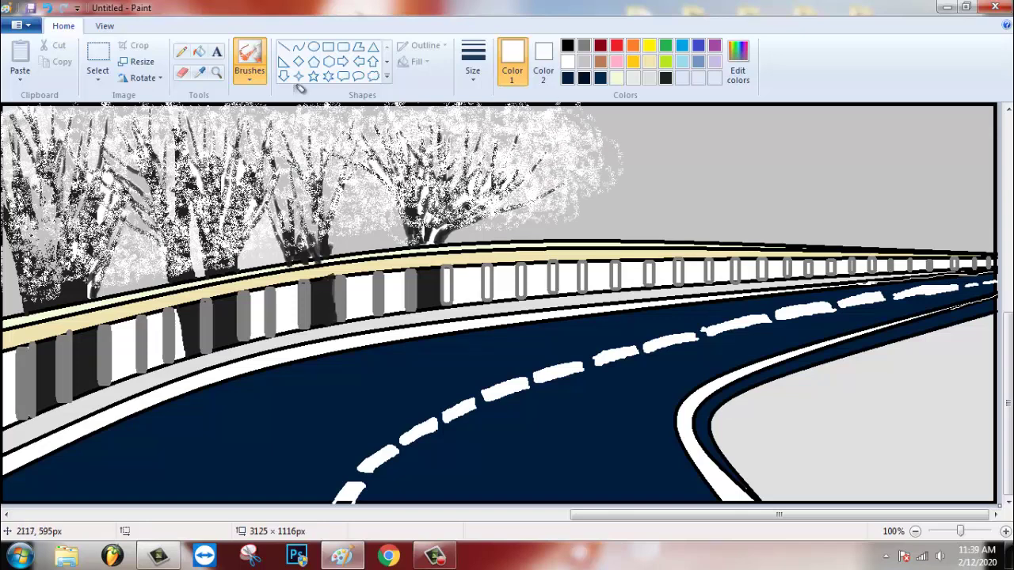
{"action": "mouse_move", "coordinate": [48, 166]}
{"action": "left_mouse_down"}
{"action": "mouse_move", "coordinate": [16, 294]}
{"action": "mouse_move", "coordinate": [151, 253]}
{"action": "mouse_move", "coordinate": [351, 224]}
{"action": "mouse_move", "coordinate": [507, 182]}
{"action": "mouse_move", "coordinate": [475, 222]}
{"action": "mouse_move", "coordinate": [568, 118]}
{"action": "left_mouse_up"}
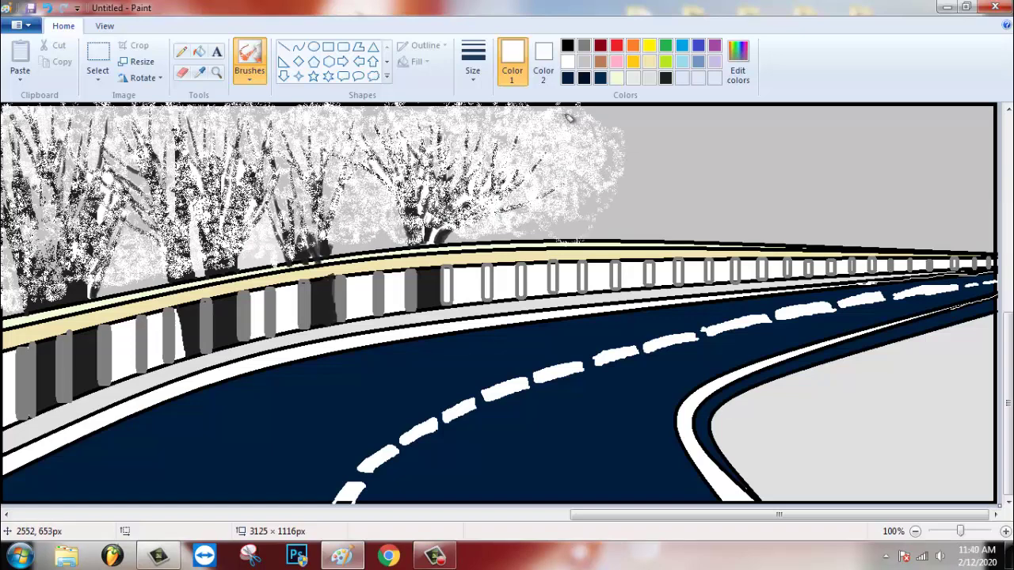
{"action": "left_click", "coordinate": [584, 45]}
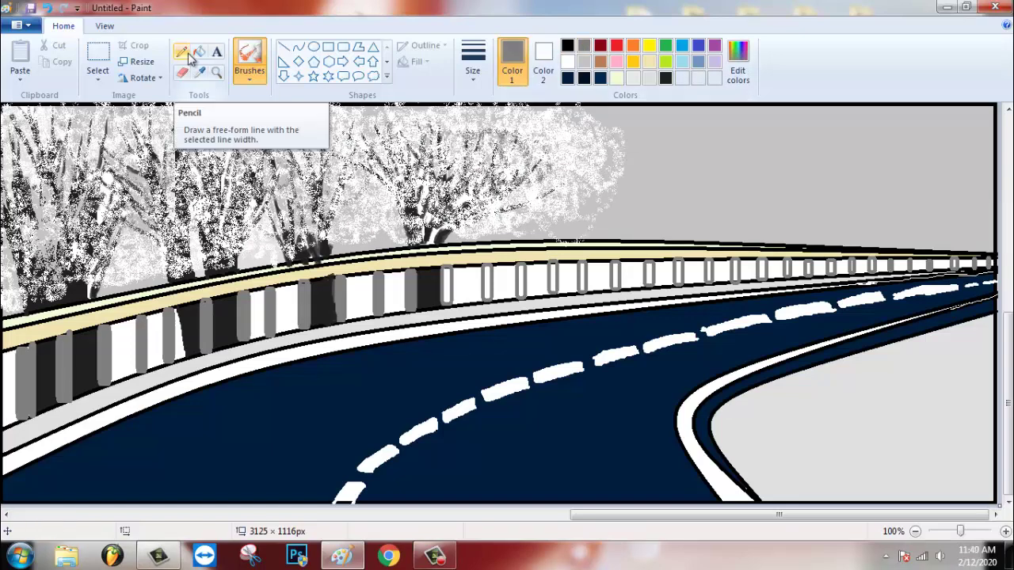
{"action": "left_click", "coordinate": [567, 62]}
{"action": "mouse_move", "coordinate": [665, 229]}
{"action": "left_mouse_down"}
{"action": "mouse_move", "coordinate": [656, 204]}
{"action": "mouse_move", "coordinate": [594, 221]}
{"action": "mouse_move", "coordinate": [641, 124]}
{"action": "mouse_move", "coordinate": [709, 222]}
{"action": "mouse_move", "coordinate": [578, 230]}
{"action": "mouse_move", "coordinate": [694, 129]}
{"action": "mouse_move", "coordinate": [724, 169]}
{"action": "mouse_move", "coordinate": [701, 202]}
{"action": "mouse_move", "coordinate": [785, 119]}
{"action": "mouse_move", "coordinate": [717, 182]}
{"action": "left_mouse_up"}
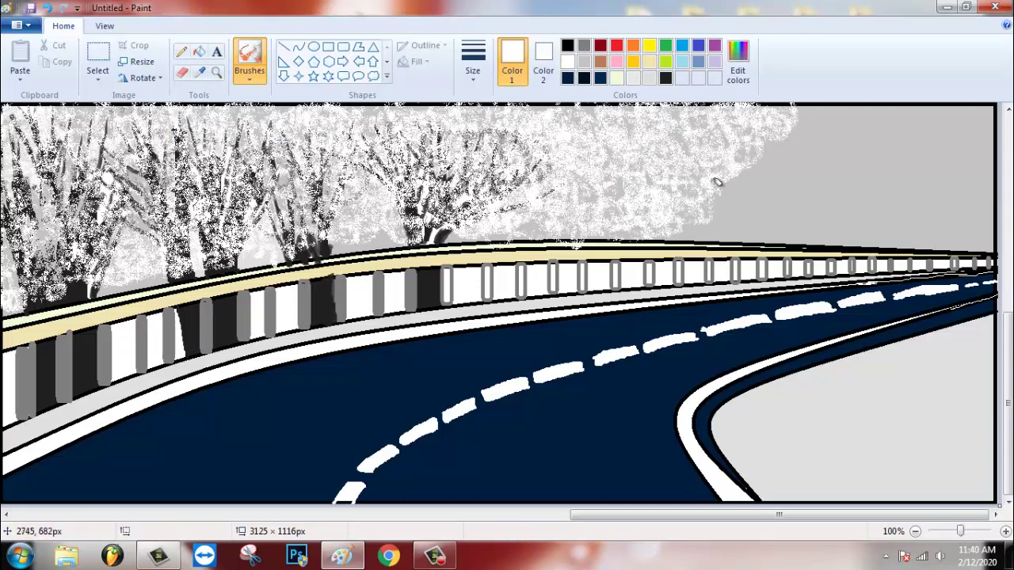
Repaint dark trunks and branches over the snow speckles on each of the trees using the near-black custom colour.
{"action": "left_click", "coordinate": [666, 77]}
{"action": "left_click", "coordinate": [250, 76]}
{"action": "left_click", "coordinate": [251, 134]}
{"action": "mouse_move", "coordinate": [174, 268]}
{"action": "left_mouse_down"}
{"action": "mouse_move", "coordinate": [159, 173]}
{"action": "mouse_move", "coordinate": [169, 139]}
{"action": "mouse_move", "coordinate": [180, 289]}
{"action": "mouse_move", "coordinate": [288, 224]}
{"action": "mouse_move", "coordinate": [299, 229]}
{"action": "mouse_move", "coordinate": [325, 203]}
{"action": "left_mouse_up"}
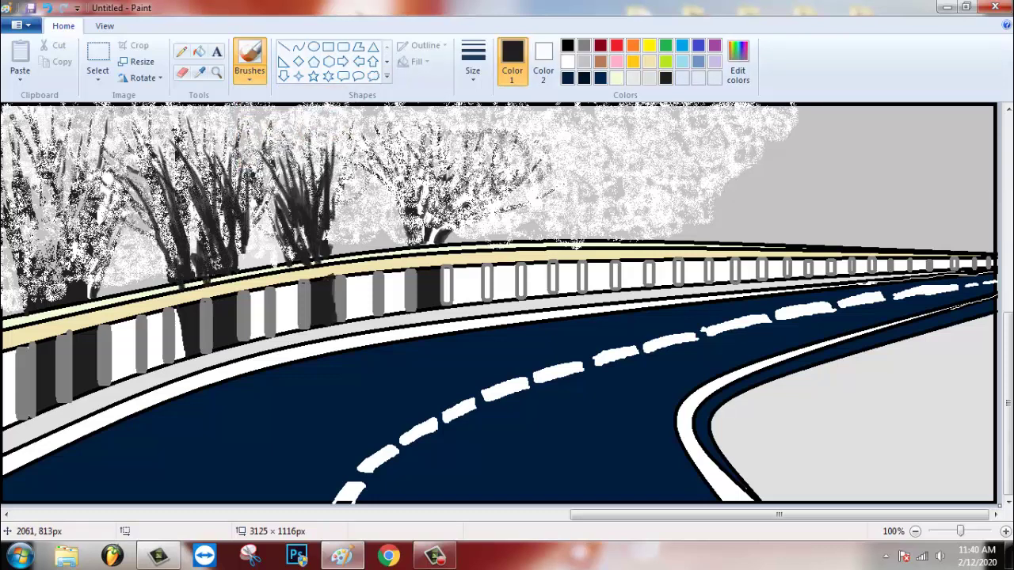
{"action": "mouse_move", "coordinate": [24, 198]}
{"action": "left_mouse_down"}
{"action": "mouse_move", "coordinate": [41, 242]}
{"action": "mouse_move", "coordinate": [55, 210]}
{"action": "left_mouse_up"}
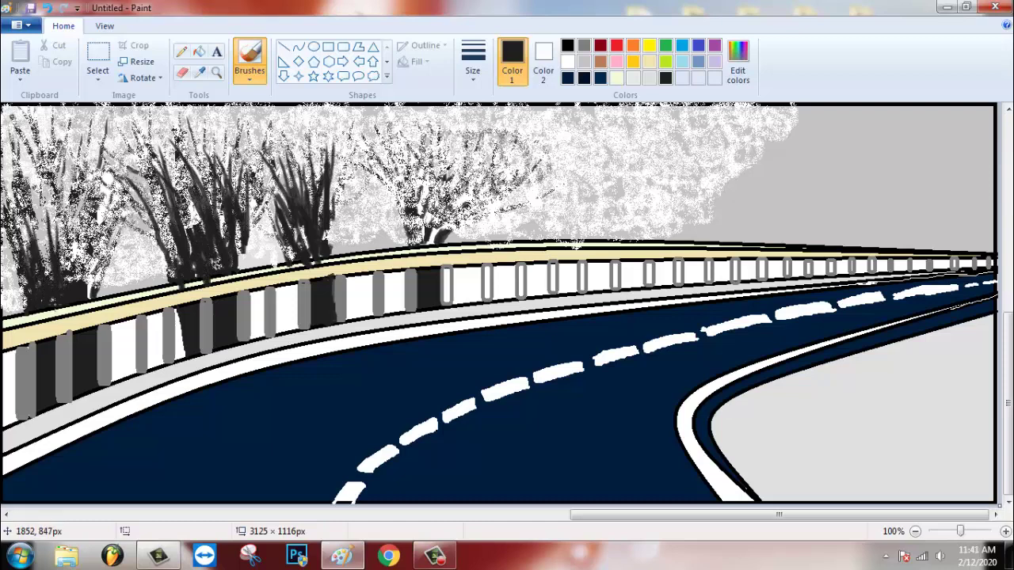
{"action": "mouse_move", "coordinate": [77, 248]}
{"action": "left_mouse_down"}
{"action": "mouse_move", "coordinate": [100, 275]}
{"action": "mouse_move", "coordinate": [73, 225]}
{"action": "left_mouse_up"}
{"action": "left_click_drag", "start_coordinate": [436, 150], "coordinate": [409, 205]}
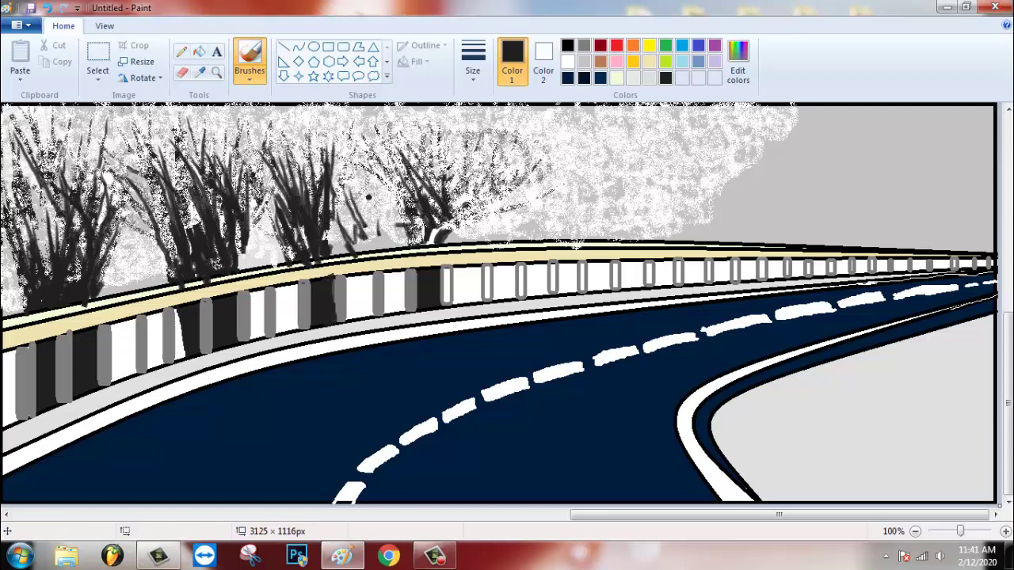
Mix a very dark maroon custom colour and paint maroon branches on the rightmost tree and the left trees.
{"action": "left_click", "coordinate": [738, 64]}
{"action": "left_click", "coordinate": [474, 276]}
{"action": "left_click", "coordinate": [356, 258]}
{"action": "left_click", "coordinate": [667, 300]}
{"action": "left_click", "coordinate": [370, 377]}
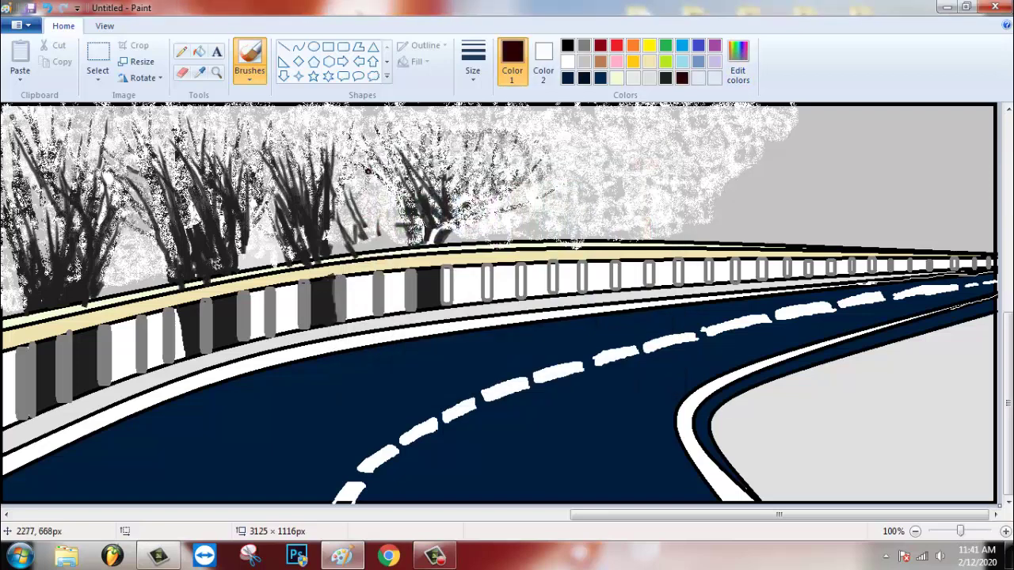
{"action": "left_click_drag", "start_coordinate": [421, 156], "coordinate": [492, 156]}
{"action": "left_click_drag", "start_coordinate": [221, 163], "coordinate": [208, 242]}
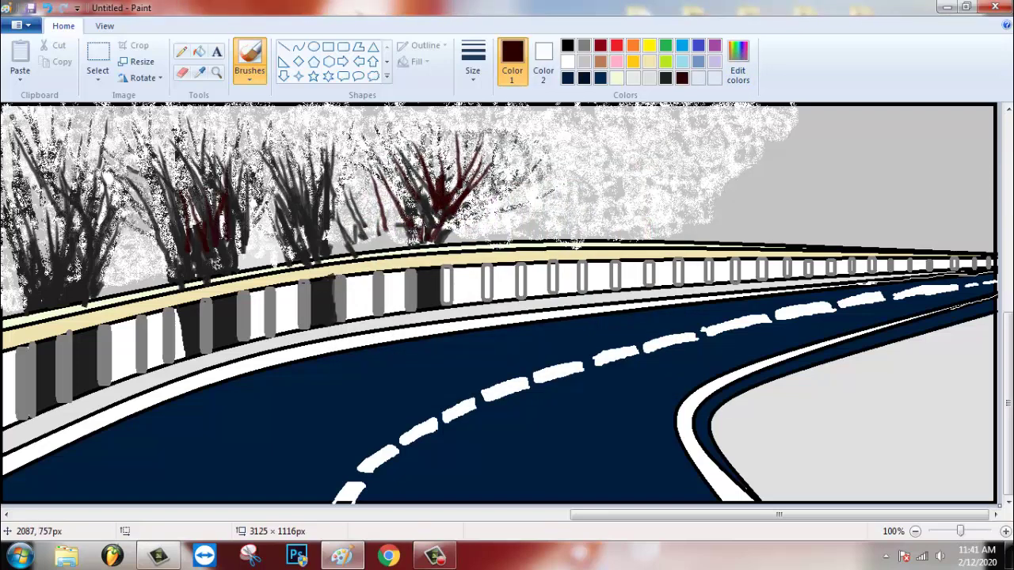
{"action": "left_click_drag", "start_coordinate": [79, 194], "coordinate": [48, 277]}
{"action": "left_click_drag", "start_coordinate": [460, 210], "coordinate": [541, 178]}
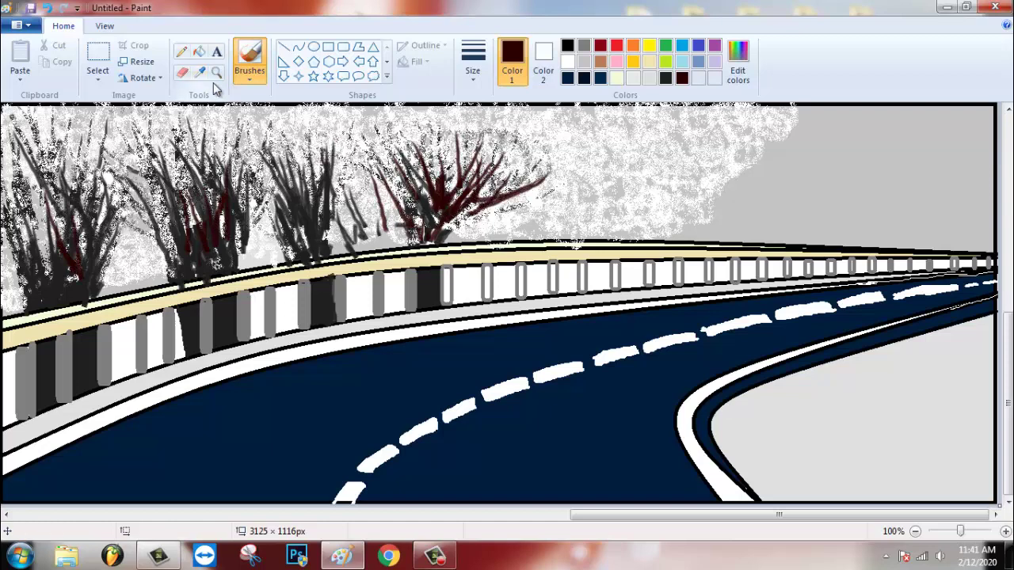
Fill the verge strip below the guardrail and the ground inside the right-hand curve with medium grey.
{"action": "left_click", "coordinate": [199, 51]}
{"action": "left_click", "coordinate": [233, 349]}
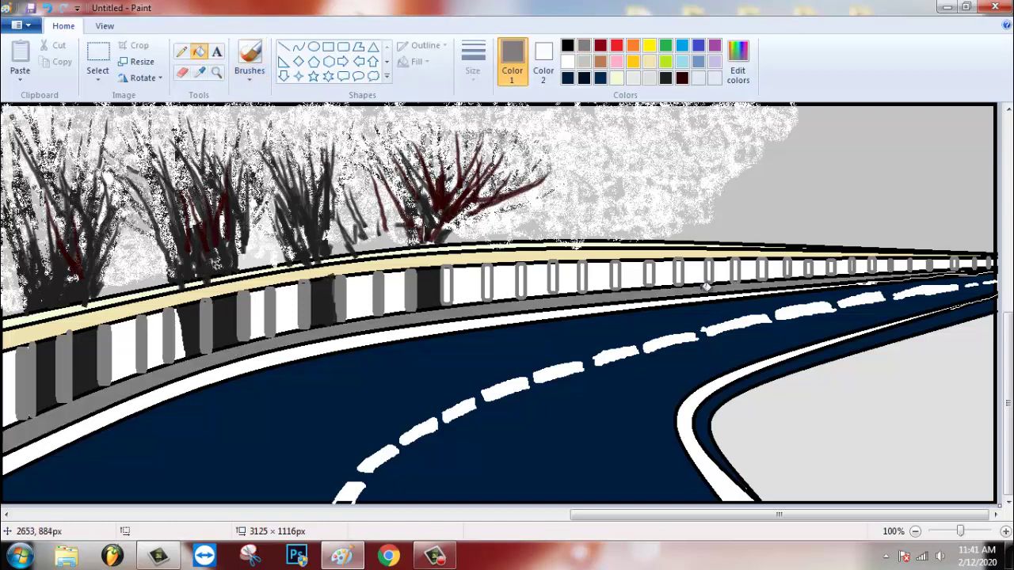
{"action": "left_click", "coordinate": [882, 416]}
Spray white snow speckles over the grey ground right of the road with the Airbrush, undoing the first try.
{"action": "left_click", "coordinate": [250, 79]}
{"action": "left_click", "coordinate": [335, 100]}
{"action": "left_click", "coordinate": [567, 62]}
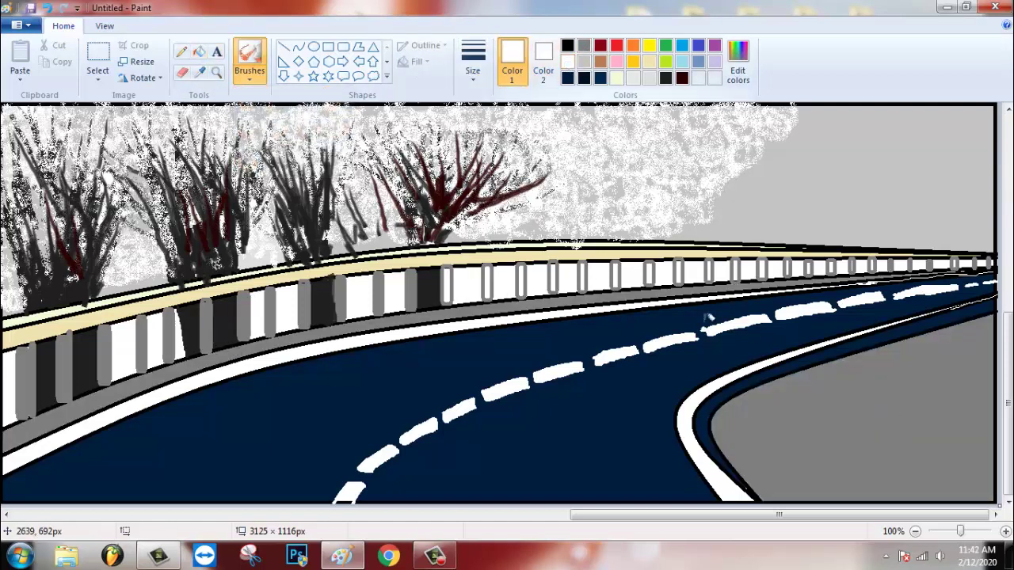
{"action": "mouse_move", "coordinate": [863, 432]}
{"action": "left_mouse_down"}
{"action": "mouse_move", "coordinate": [915, 404]}
{"action": "mouse_move", "coordinate": [810, 427]}
{"action": "mouse_move", "coordinate": [835, 403]}
{"action": "left_mouse_up"}
{"action": "key", "text": "ctrl+z"}
{"action": "mouse_move", "coordinate": [792, 434]}
{"action": "left_mouse_down"}
{"action": "mouse_move", "coordinate": [966, 356]}
{"action": "mouse_move", "coordinate": [901, 478]}
{"action": "mouse_move", "coordinate": [919, 386]}
{"action": "mouse_move", "coordinate": [765, 420]}
{"action": "mouse_move", "coordinate": [895, 360]}
{"action": "mouse_move", "coordinate": [978, 348]}
{"action": "mouse_move", "coordinate": [944, 454]}
{"action": "mouse_move", "coordinate": [950, 486]}
{"action": "mouse_move", "coordinate": [831, 498]}
{"action": "mouse_move", "coordinate": [903, 392]}
{"action": "mouse_move", "coordinate": [741, 405]}
{"action": "mouse_move", "coordinate": [965, 323]}
{"action": "left_mouse_up"}
{"action": "left_click_drag", "start_coordinate": [727, 414], "coordinate": [733, 426]}
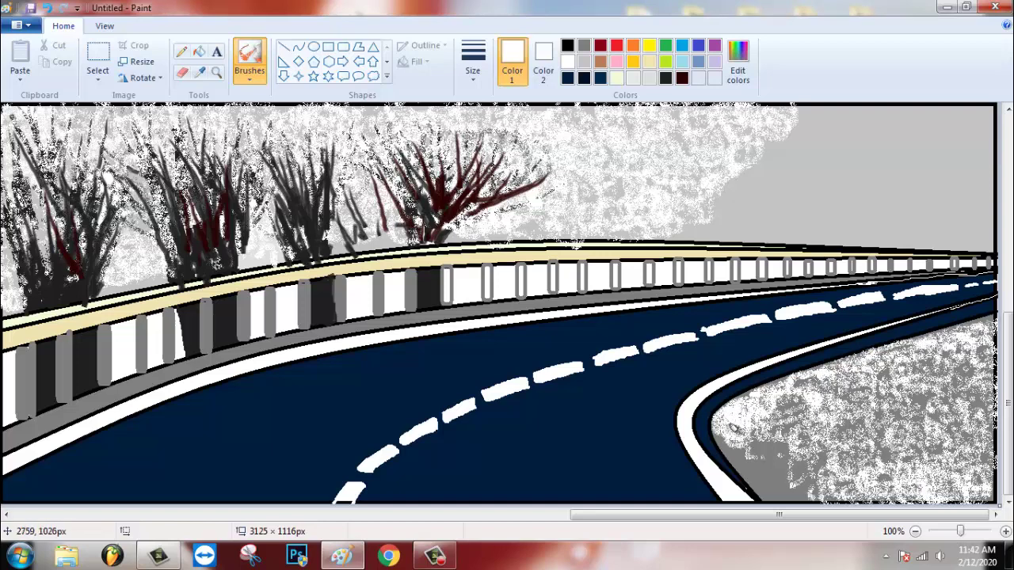
{"action": "mouse_move", "coordinate": [761, 463]}
{"action": "left_mouse_down"}
{"action": "mouse_move", "coordinate": [781, 483]}
{"action": "mouse_move", "coordinate": [804, 476]}
{"action": "mouse_move", "coordinate": [759, 447]}
{"action": "left_mouse_up"}
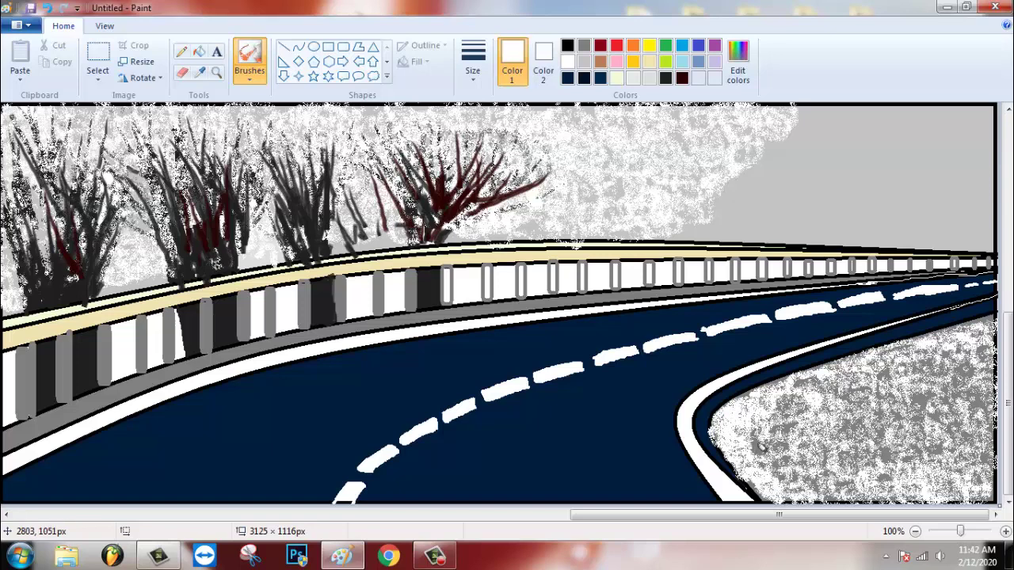
Thicken the snow along the curved edge and middle of the right-hand ground, changing the Airbrush size for the final pass.
{"action": "left_click_drag", "start_coordinate": [784, 376], "coordinate": [987, 312]}
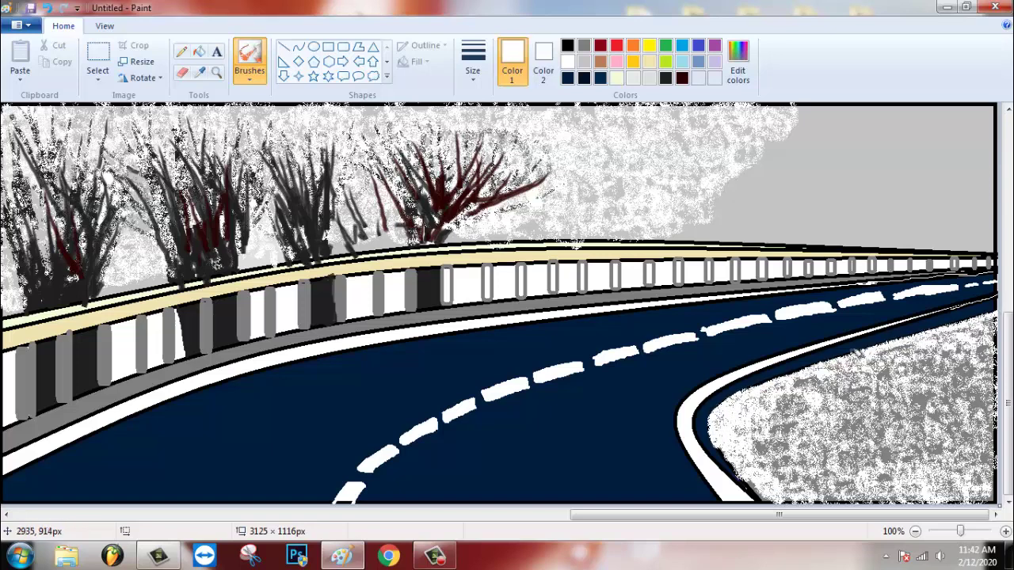
{"action": "mouse_move", "coordinate": [842, 404]}
{"action": "left_mouse_down"}
{"action": "mouse_move", "coordinate": [784, 422]}
{"action": "mouse_move", "coordinate": [927, 409]}
{"action": "left_mouse_up"}
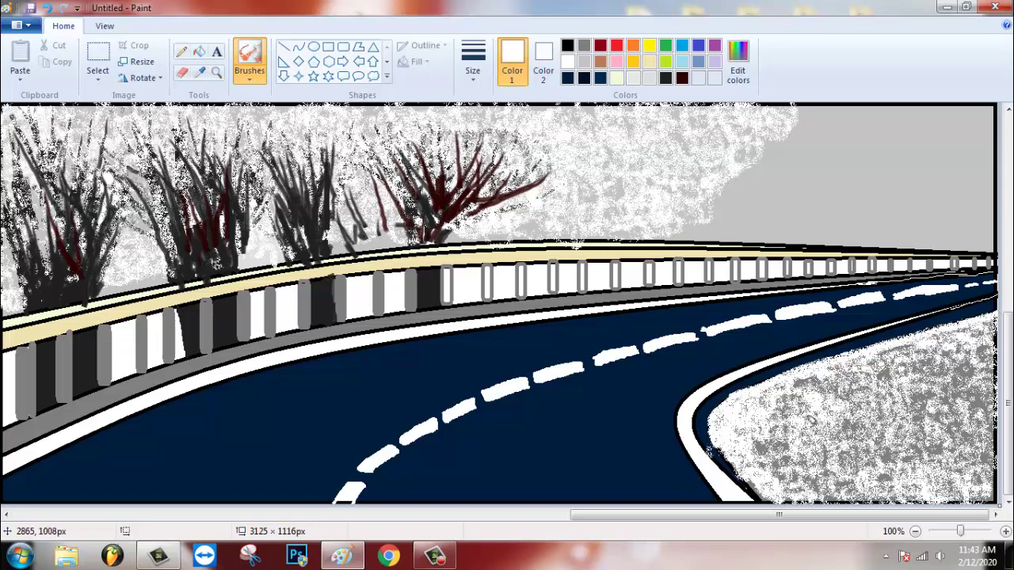
{"action": "left_click", "coordinate": [474, 70]}
{"action": "left_click", "coordinate": [529, 195]}
{"action": "mouse_move", "coordinate": [786, 466]}
{"action": "left_mouse_down"}
{"action": "mouse_move", "coordinate": [756, 415]}
{"action": "mouse_move", "coordinate": [855, 349]}
{"action": "mouse_move", "coordinate": [895, 340]}
{"action": "mouse_move", "coordinate": [970, 380]}
{"action": "mouse_move", "coordinate": [923, 456]}
{"action": "mouse_move", "coordinate": [889, 365]}
{"action": "left_mouse_up"}
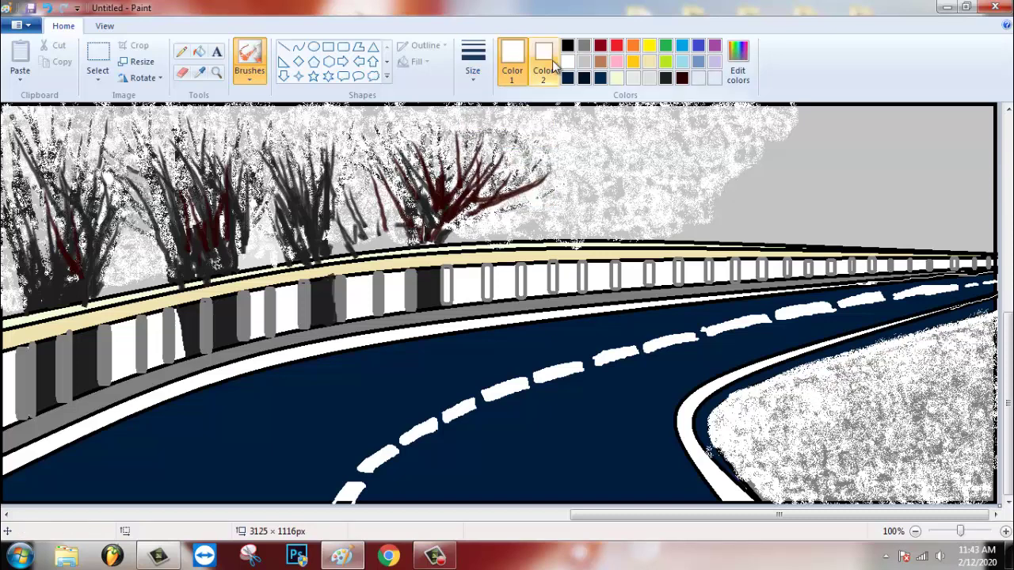
Spray a narrow band of white speckles along the grey verge below the guardrail with a smaller Airbrush, undoing stray strokes.
{"action": "left_click", "coordinate": [474, 69]}
{"action": "left_click", "coordinate": [511, 136]}
{"action": "mouse_move", "coordinate": [73, 415]}
{"action": "left_mouse_down"}
{"action": "mouse_move", "coordinate": [151, 363]}
{"action": "mouse_move", "coordinate": [350, 324]}
{"action": "mouse_move", "coordinate": [327, 319]}
{"action": "mouse_move", "coordinate": [414, 315]}
{"action": "left_mouse_up"}
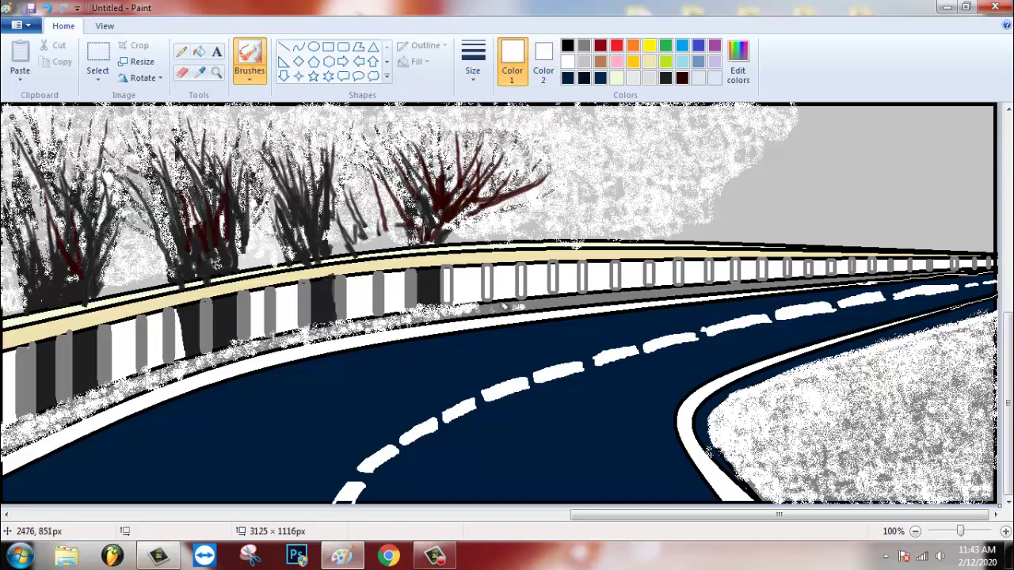
{"action": "mouse_move", "coordinate": [507, 307]}
{"action": "left_mouse_down"}
{"action": "mouse_move", "coordinate": [714, 283]}
{"action": "mouse_move", "coordinate": [433, 292]}
{"action": "mouse_move", "coordinate": [321, 316]}
{"action": "mouse_move", "coordinate": [941, 267]}
{"action": "mouse_move", "coordinate": [874, 265]}
{"action": "mouse_move", "coordinate": [517, 310]}
{"action": "left_mouse_up"}
{"action": "key", "text": "ctrl+z"}
{"action": "mouse_move", "coordinate": [16, 435]}
{"action": "left_mouse_down"}
{"action": "mouse_move", "coordinate": [61, 401]}
{"action": "mouse_move", "coordinate": [189, 369]}
{"action": "mouse_move", "coordinate": [60, 410]}
{"action": "mouse_move", "coordinate": [290, 322]}
{"action": "mouse_move", "coordinate": [381, 318]}
{"action": "mouse_move", "coordinate": [432, 299]}
{"action": "mouse_move", "coordinate": [553, 300]}
{"action": "mouse_move", "coordinate": [328, 321]}
{"action": "mouse_move", "coordinate": [411, 314]}
{"action": "mouse_move", "coordinate": [159, 356]}
{"action": "mouse_move", "coordinate": [72, 384]}
{"action": "mouse_move", "coordinate": [567, 306]}
{"action": "mouse_move", "coordinate": [480, 305]}
{"action": "mouse_move", "coordinate": [601, 285]}
{"action": "mouse_move", "coordinate": [538, 302]}
{"action": "mouse_move", "coordinate": [1002, 264]}
{"action": "mouse_move", "coordinate": [754, 283]}
{"action": "left_mouse_up"}
{"action": "key", "text": "ctrl+z"}
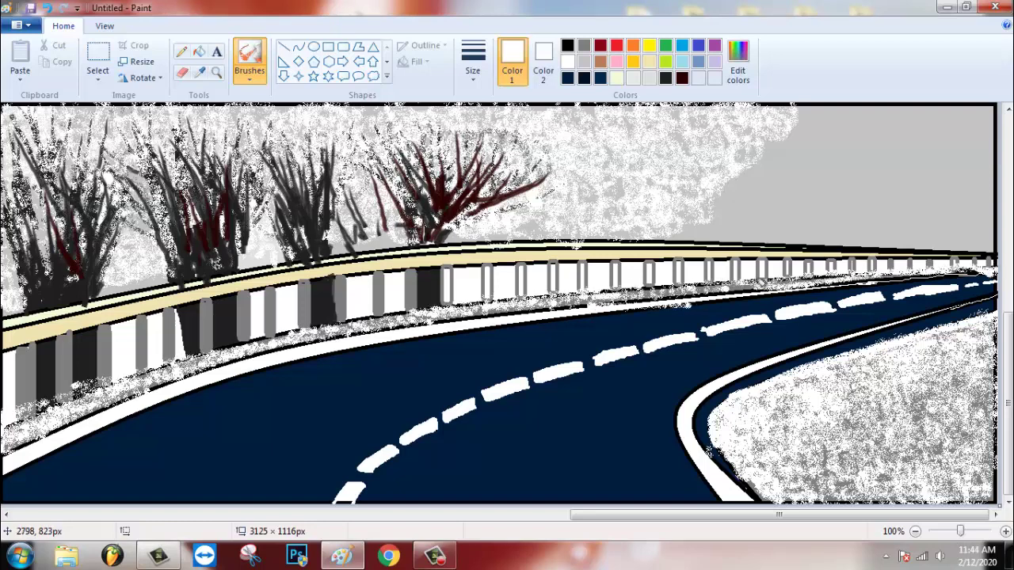
Draw a white curved hill line across the sky at the far right and fill the area beneath it with white.
{"action": "left_click", "coordinate": [299, 48]}
{"action": "left_click_drag", "start_coordinate": [715, 190], "coordinate": [1013, 232]}
{"action": "left_click", "coordinate": [903, 207]}
{"action": "left_click", "coordinate": [916, 217]}
{"action": "left_click", "coordinate": [198, 52]}
{"action": "left_click", "coordinate": [838, 216]}
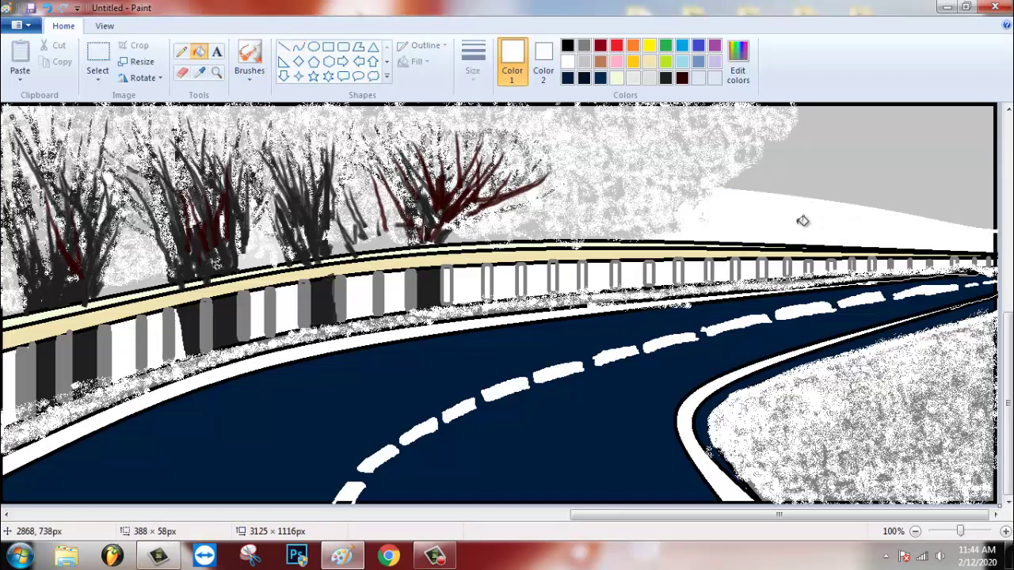
Paint overlapping medium grey mounds above the white hill at the far right with a thick round brush.
{"action": "left_click", "coordinate": [249, 73]}
{"action": "left_click", "coordinate": [252, 131]}
{"action": "left_click", "coordinate": [482, 70]}
{"action": "left_click", "coordinate": [507, 164]}
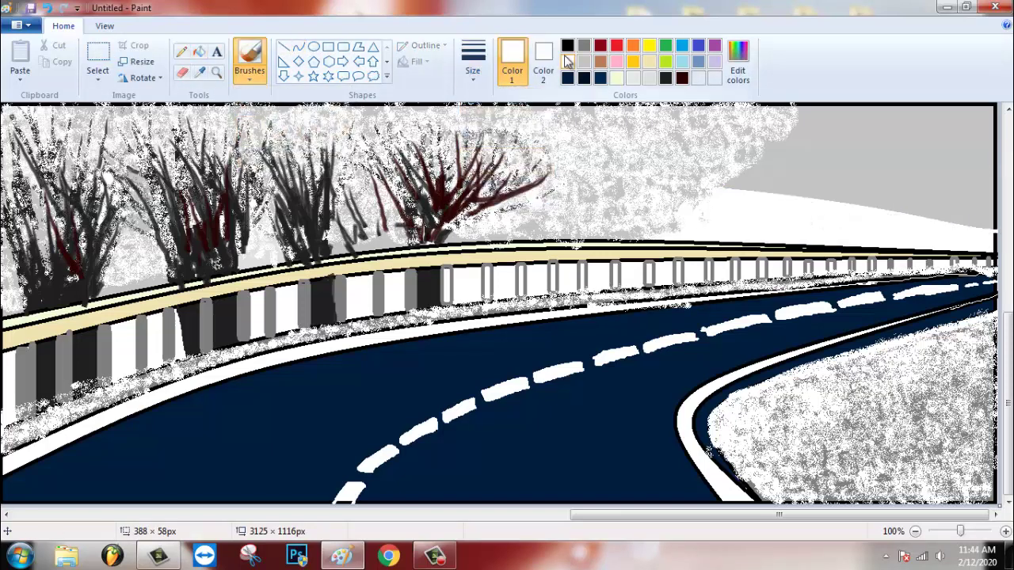
{"action": "left_click", "coordinate": [584, 45]}
{"action": "mouse_move", "coordinate": [787, 197]}
{"action": "left_mouse_down"}
{"action": "mouse_move", "coordinate": [772, 203]}
{"action": "mouse_move", "coordinate": [937, 214]}
{"action": "mouse_move", "coordinate": [883, 180]}
{"action": "mouse_move", "coordinate": [950, 162]}
{"action": "mouse_move", "coordinate": [875, 163]}
{"action": "left_mouse_up"}
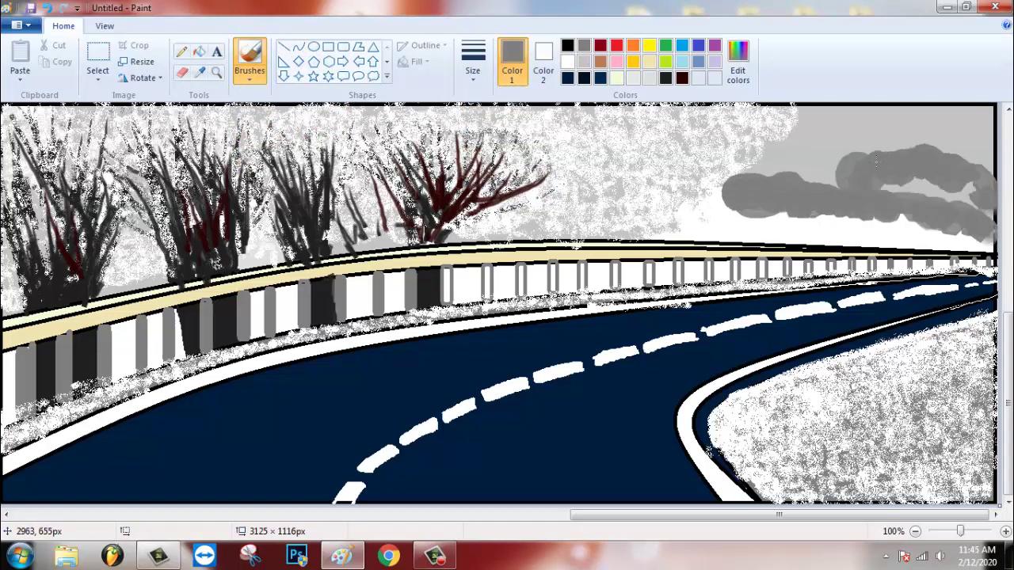
{"action": "mouse_move", "coordinate": [760, 186]}
{"action": "left_mouse_down"}
{"action": "mouse_move", "coordinate": [697, 168]}
{"action": "mouse_move", "coordinate": [857, 194]}
{"action": "mouse_move", "coordinate": [955, 192]}
{"action": "mouse_move", "coordinate": [992, 226]}
{"action": "left_mouse_up"}
Paint pale grey highlights over the tops of the grey mounds and along the hill below with a thinner brush.
{"action": "left_click", "coordinate": [474, 69]}
{"action": "left_click", "coordinate": [507, 133]}
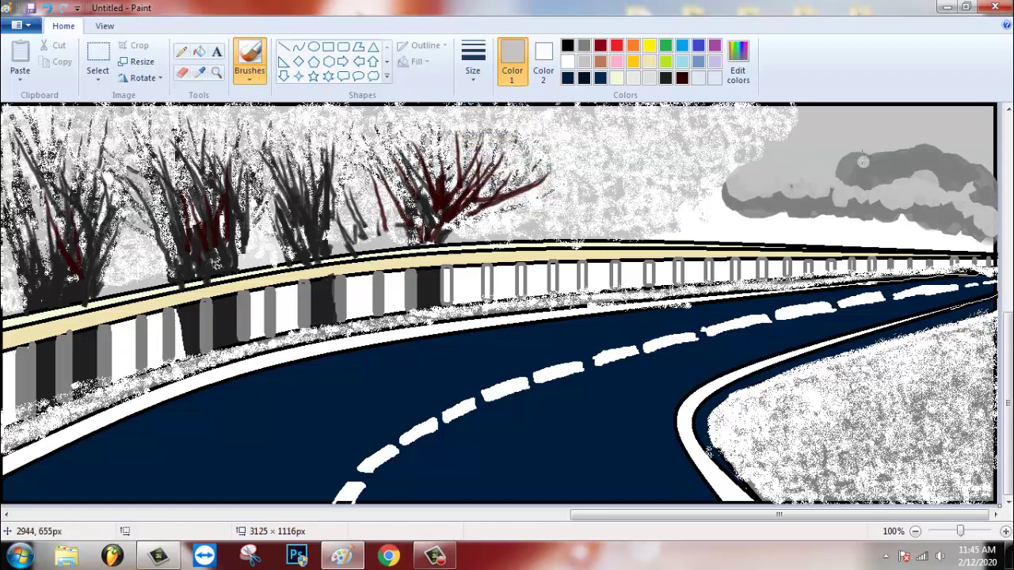
{"action": "left_click", "coordinate": [649, 79]}
{"action": "mouse_move", "coordinate": [733, 190]}
{"action": "left_mouse_down"}
{"action": "mouse_move", "coordinate": [780, 181]}
{"action": "mouse_move", "coordinate": [990, 233]}
{"action": "left_mouse_up"}
{"action": "mouse_move", "coordinate": [893, 168]}
{"action": "left_mouse_down"}
{"action": "mouse_move", "coordinate": [959, 161]}
{"action": "mouse_move", "coordinate": [994, 168]}
{"action": "left_mouse_up"}
{"action": "mouse_move", "coordinate": [811, 171]}
{"action": "left_mouse_down"}
{"action": "mouse_move", "coordinate": [913, 190]}
{"action": "mouse_move", "coordinate": [842, 171]}
{"action": "mouse_move", "coordinate": [903, 133]}
{"action": "mouse_move", "coordinate": [978, 178]}
{"action": "left_mouse_up"}
{"action": "left_click_drag", "start_coordinate": [697, 223], "coordinate": [921, 219]}
Spray pale grey speckles over the hill, the mounds and the sky at the far right with the Airbrush.
{"action": "left_click", "coordinate": [249, 79]}
{"action": "left_click", "coordinate": [339, 102]}
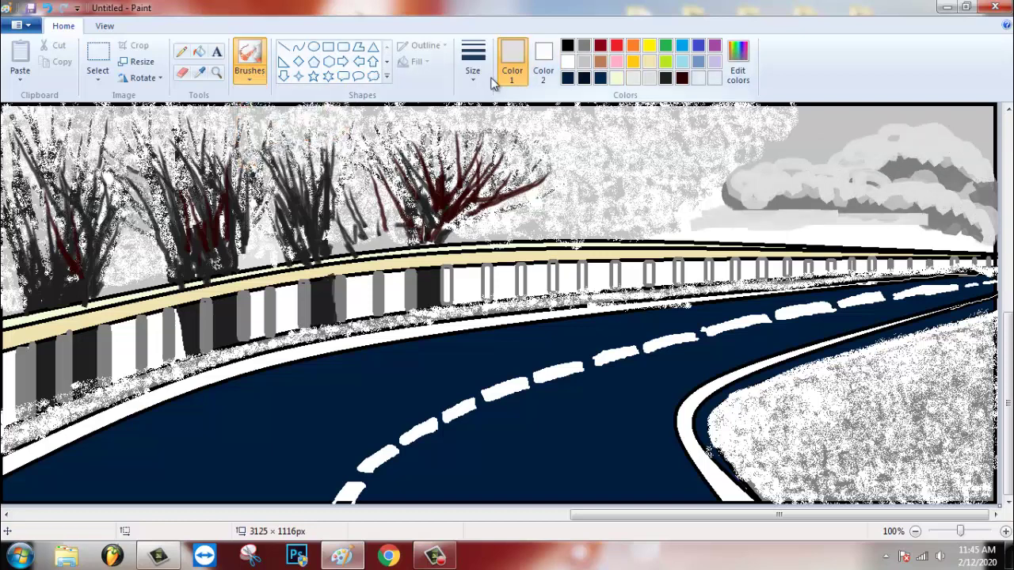
{"action": "left_click_drag", "start_coordinate": [794, 230], "coordinate": [923, 212]}
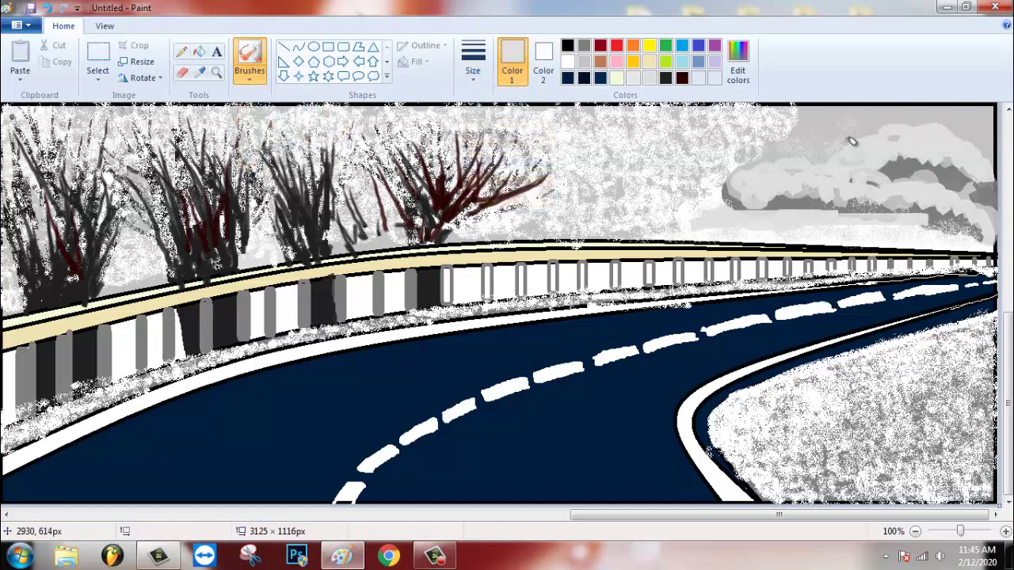
{"action": "left_click_drag", "start_coordinate": [990, 133], "coordinate": [985, 201]}
Draw a row of solid medium grey rounded-rectangle posts along the road's right-hand edge, growing larger towards the foreground.
{"action": "left_click", "coordinate": [568, 47]}
{"action": "left_click", "coordinate": [584, 46]}
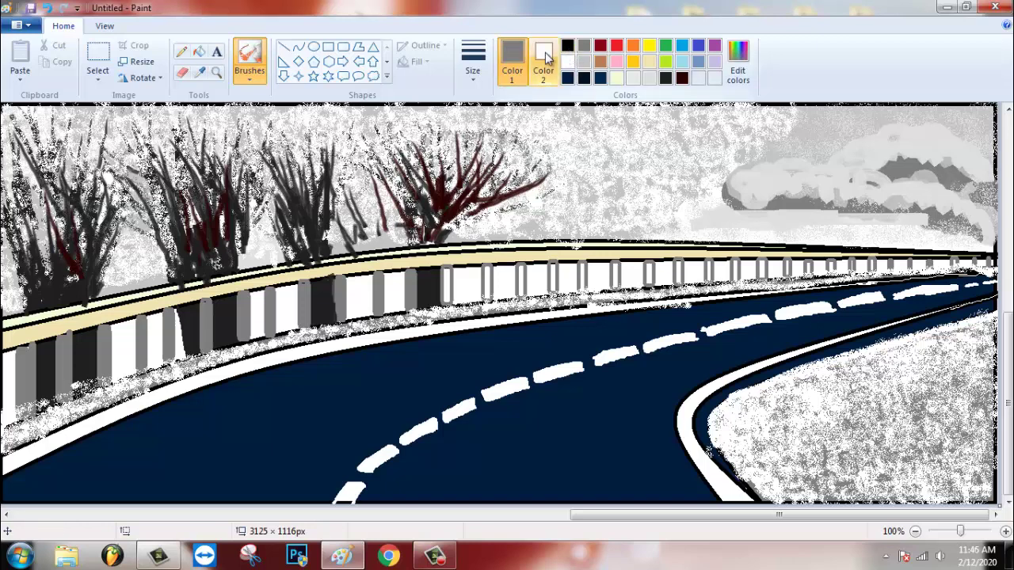
{"action": "left_click", "coordinate": [545, 58]}
{"action": "left_click", "coordinate": [584, 47]}
{"action": "left_click", "coordinate": [343, 47]}
{"action": "left_click", "coordinate": [424, 45]}
{"action": "left_click", "coordinate": [452, 100]}
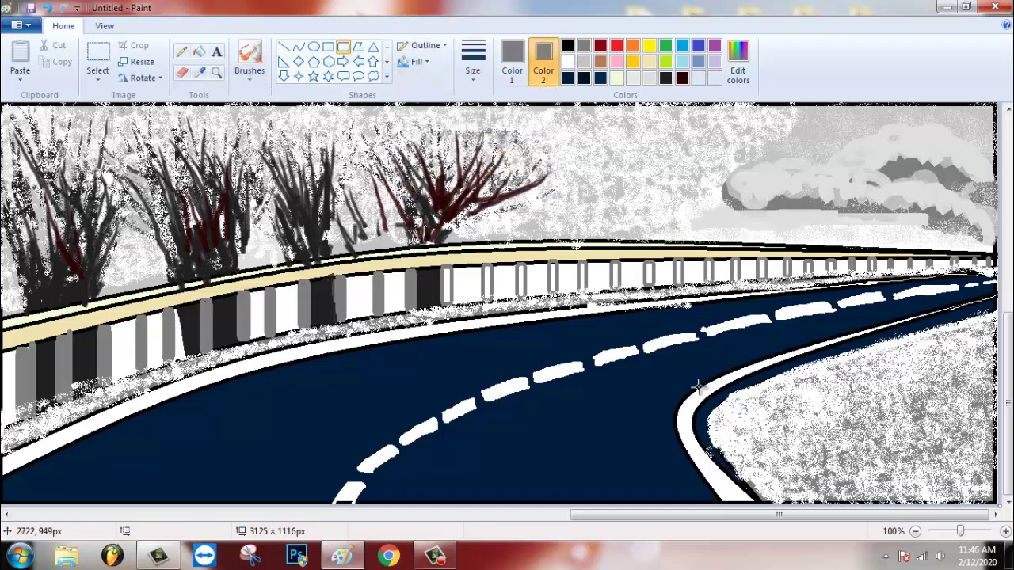
{"action": "left_click_drag", "start_coordinate": [767, 425], "coordinate": [767, 456]}
{"action": "left_click_drag", "start_coordinate": [789, 344], "coordinate": [802, 390]}
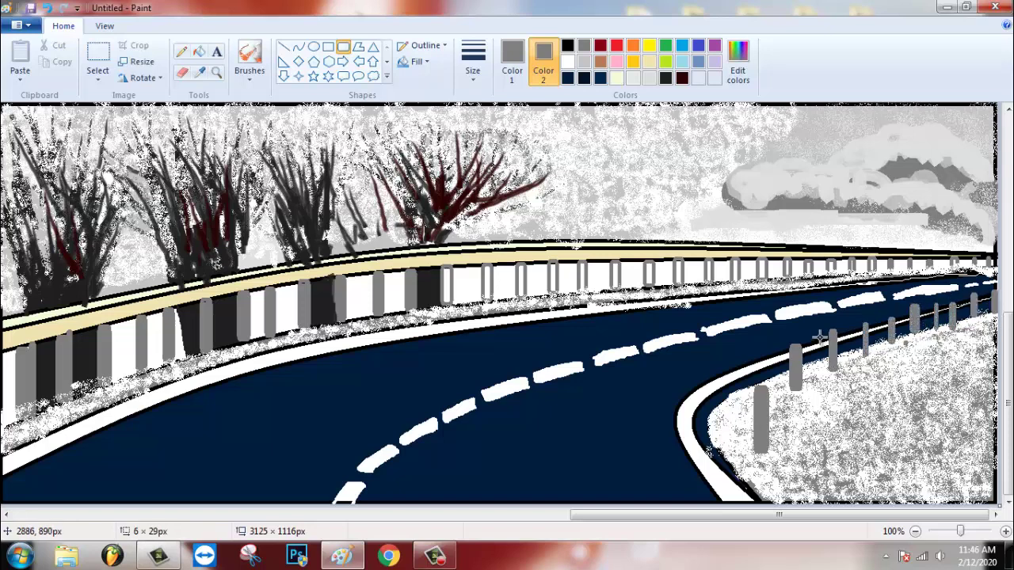
{"action": "left_click_drag", "start_coordinate": [773, 402], "coordinate": [767, 413]}
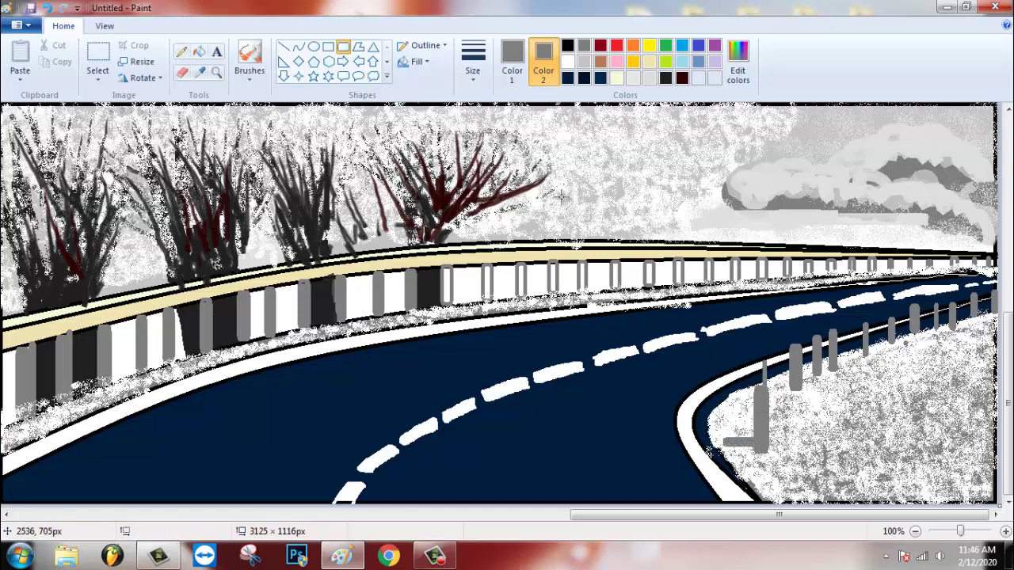
Draw a road sign behind the guardrail right of the last tree, with a grey post and a grey-outlined white rounded board.
{"action": "left_click", "coordinate": [567, 61]}
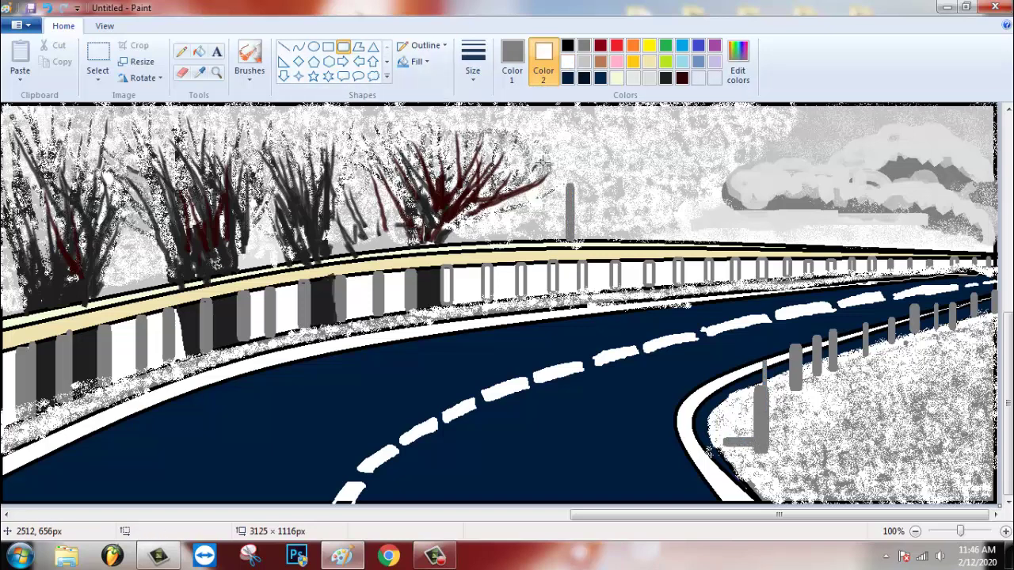
{"action": "left_click_drag", "start_coordinate": [543, 163], "coordinate": [599, 194]}
{"action": "left_click", "coordinate": [641, 202]}
Draw a right-pointing red arrowhead on the sign board with the Line tool and fill it with red.
{"action": "left_click", "coordinate": [284, 46]}
{"action": "left_click", "coordinate": [617, 45]}
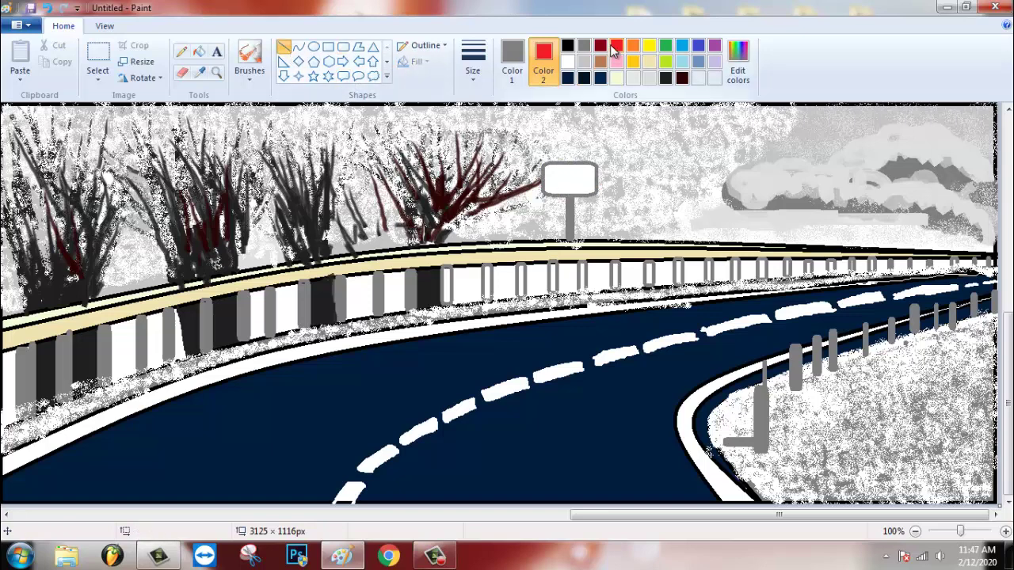
{"action": "left_click", "coordinate": [511, 61]}
{"action": "left_click", "coordinate": [617, 46]}
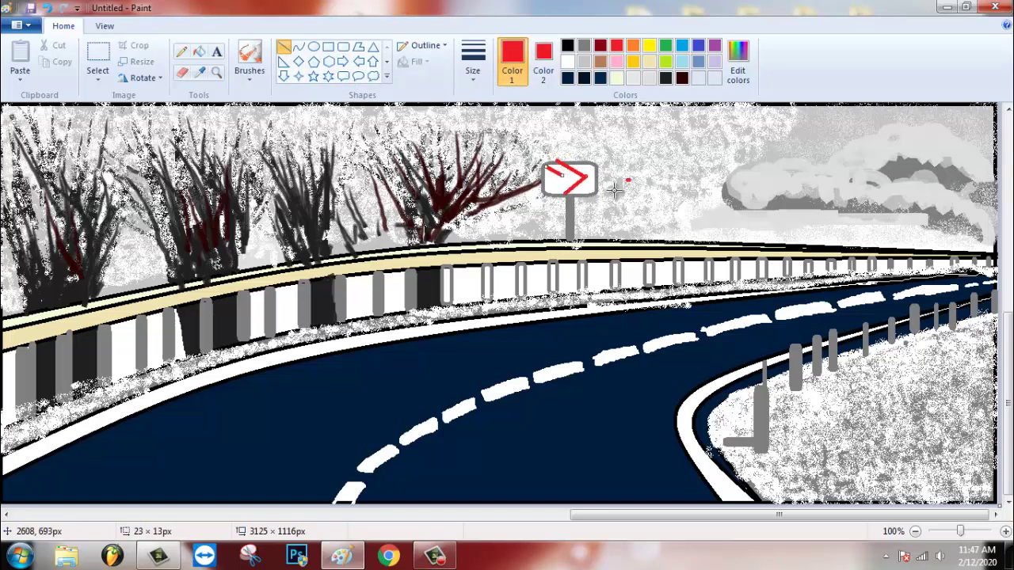
{"action": "left_click", "coordinate": [198, 53]}
{"action": "left_click", "coordinate": [575, 178]}
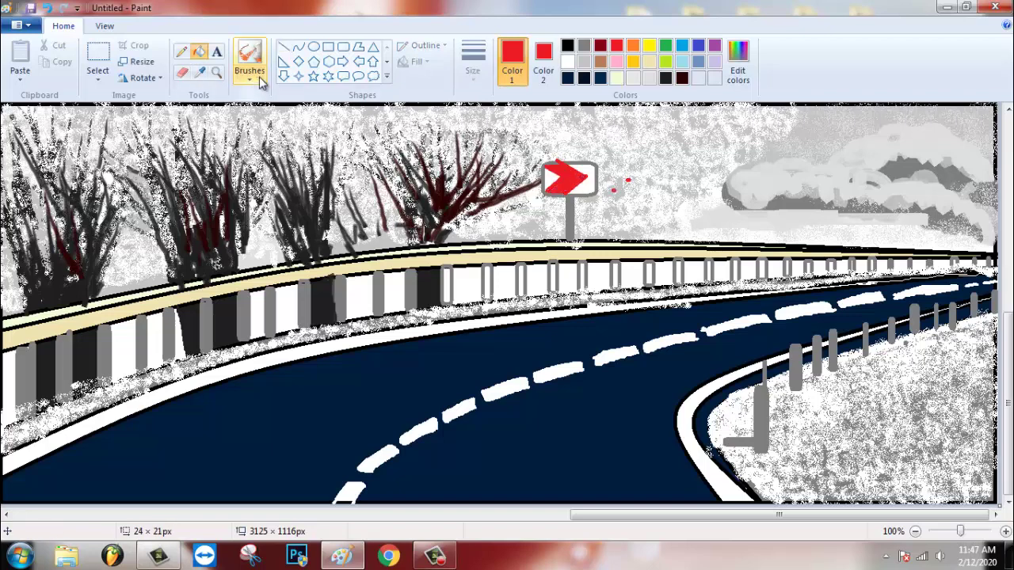
Paint over the stray red dots beside the road sign with a white brush.
{"action": "left_click", "coordinate": [255, 76]}
{"action": "left_click", "coordinate": [247, 100]}
{"action": "left_click", "coordinate": [568, 61]}
{"action": "left_click_drag", "start_coordinate": [629, 180], "coordinate": [614, 191]}
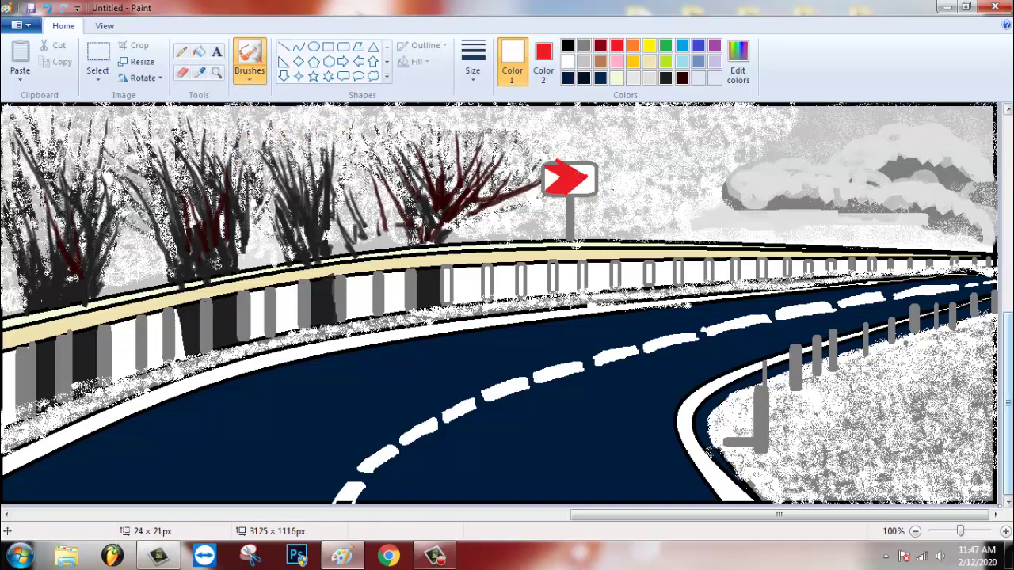